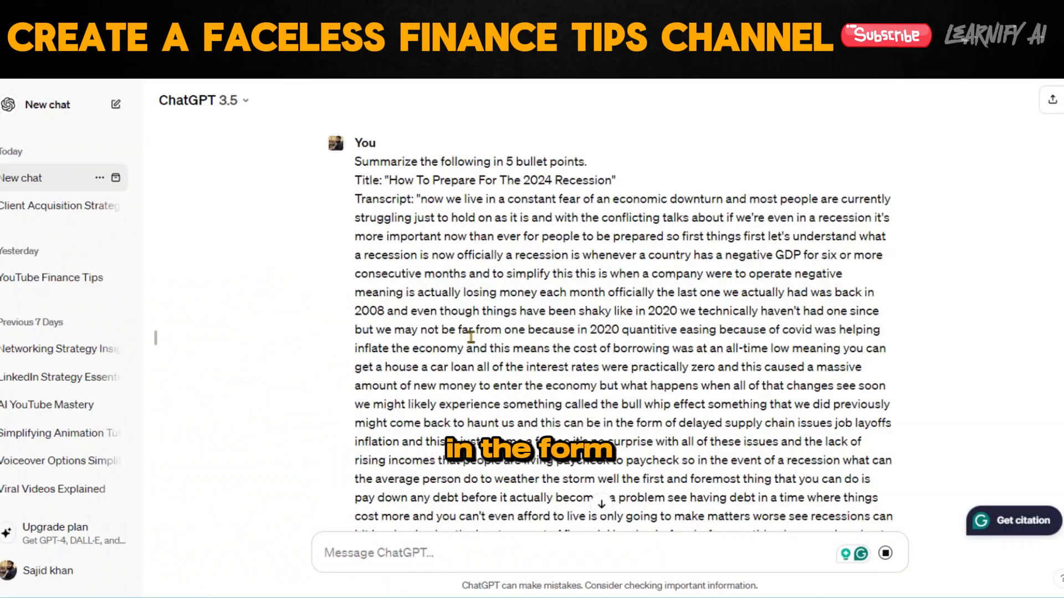
scroll(468, 345, down, 20)
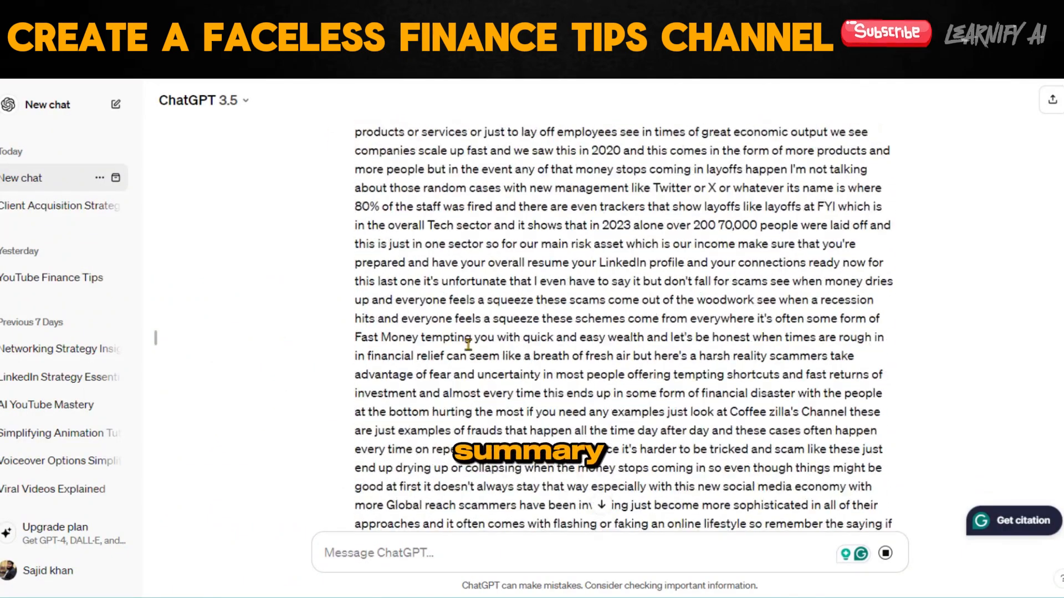
scroll(468, 345, down, 8)
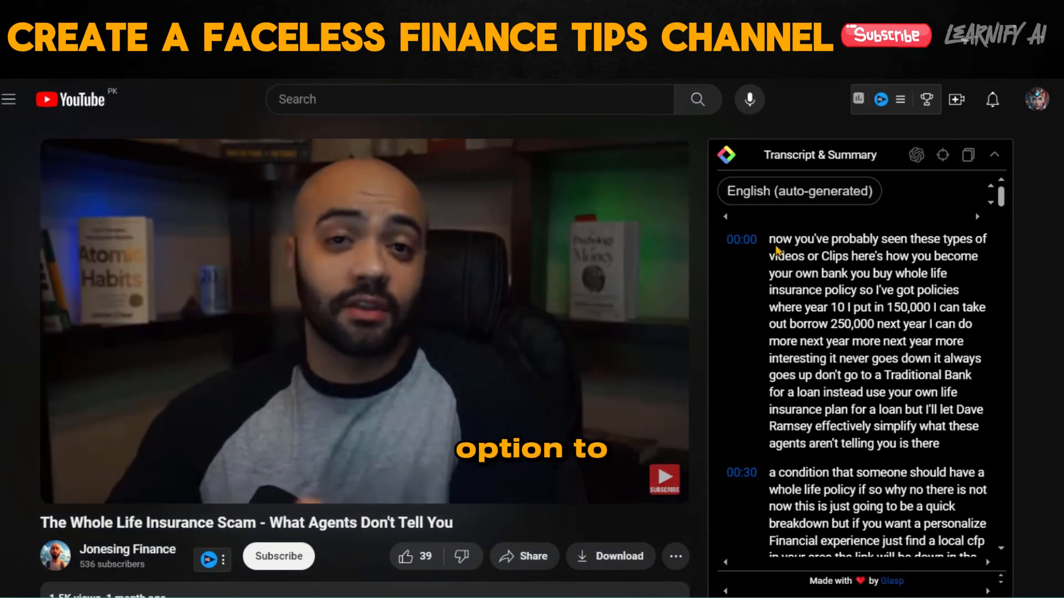
Copy the 00:00 transcript passage of the whole life insurance video and paste it into the Google Docs document.
drag(770, 239, 939, 443)
right_click(754, 313)
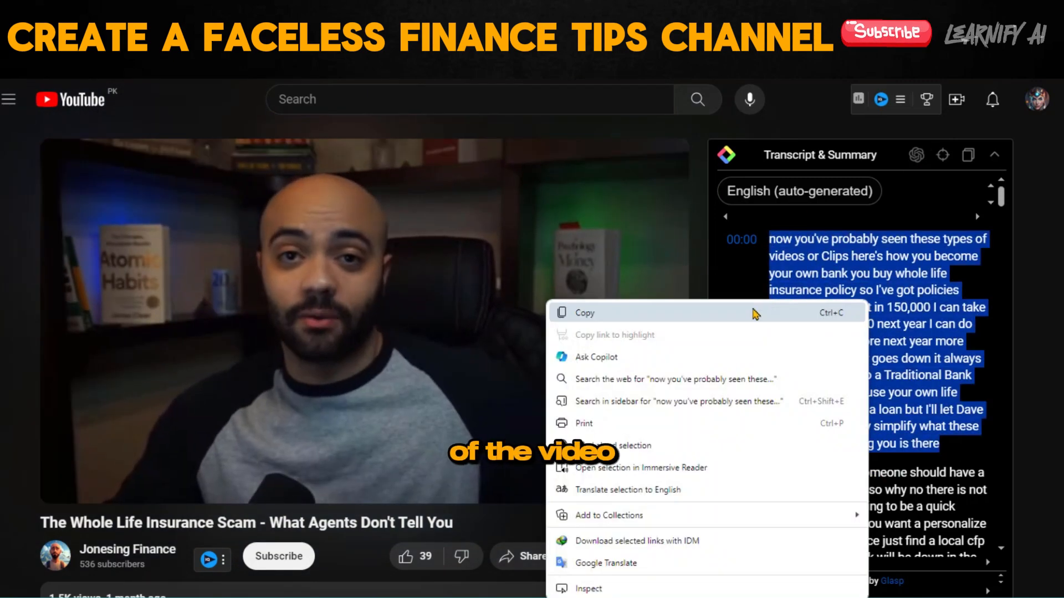
click(753, 314)
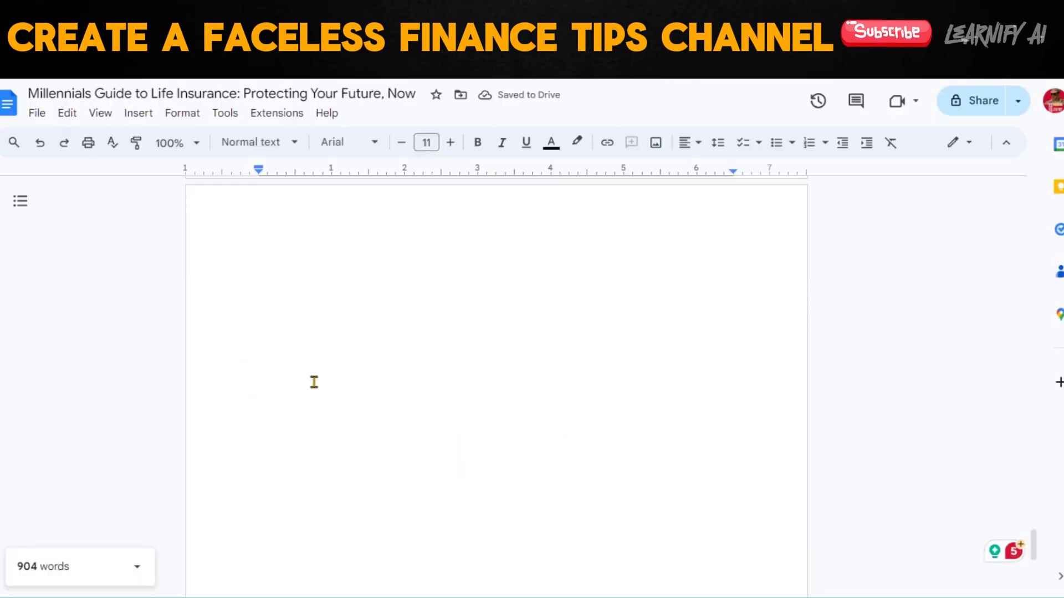
key(ctrl+v)
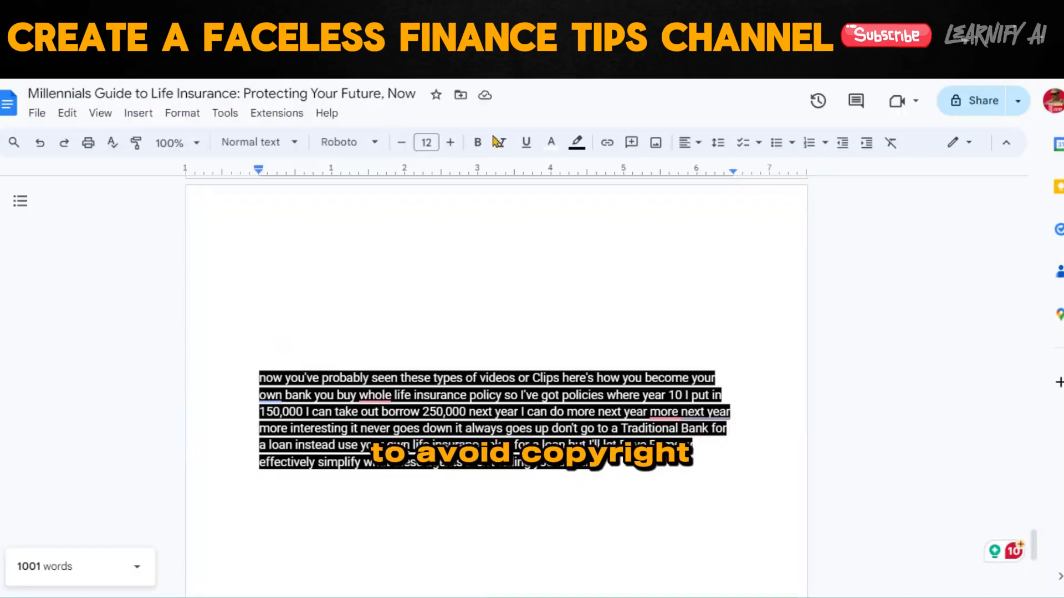
Select the video's transcript text in the Google Docs document.
drag(258, 377, 646, 465)
scroll(485, 469, up, 20)
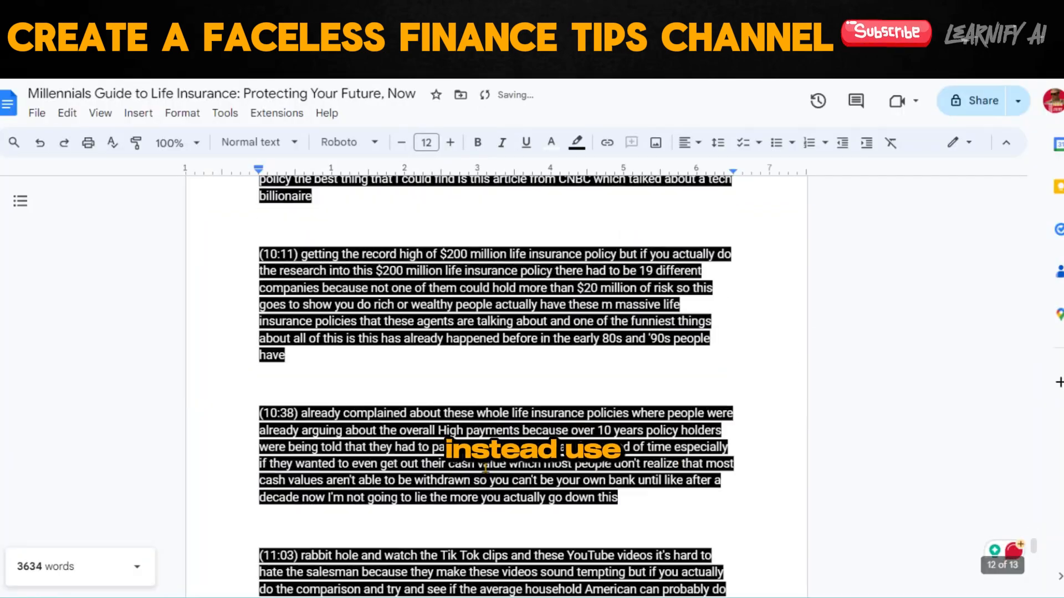
scroll(486, 469, up, 5)
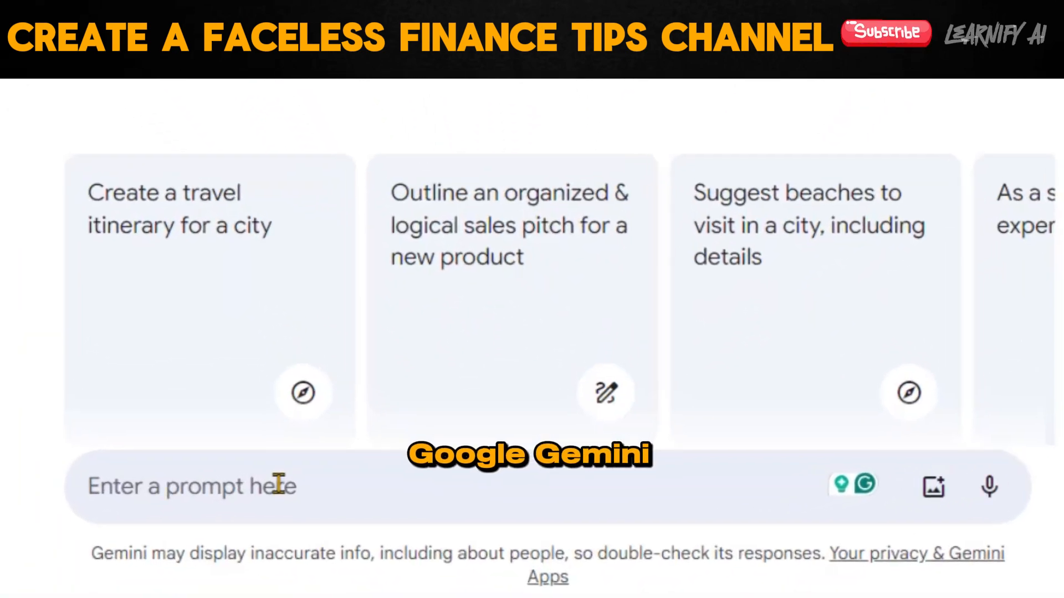
Paste the prompt requesting a voiceover rewrite in easy words and a professional tone with an opening hook into Gemini, and highlight its text.
key(ctrl+v)
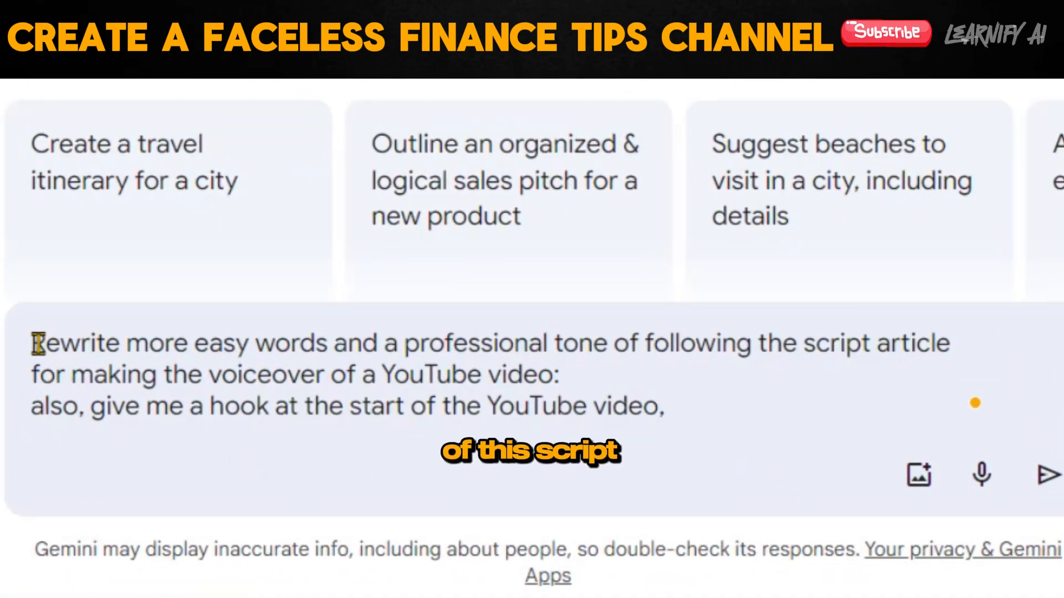
key(shift+Right)
key(shift+Right)
key(shift+Right)
key(shift+Right)
key(shift+Right)
key(shift+Right)
key(shift+Right)
key(shift+Right)
key(shift+Right)
key(shift+Right)
key(shift+Right)
key(shift+Right)
key(shift+Right)
key(shift+Right)
key(shift+Right)
key(shift+Right)
key(shift+Right)
key(shift+Right)
key(shift+Right)
key(shift+Right)
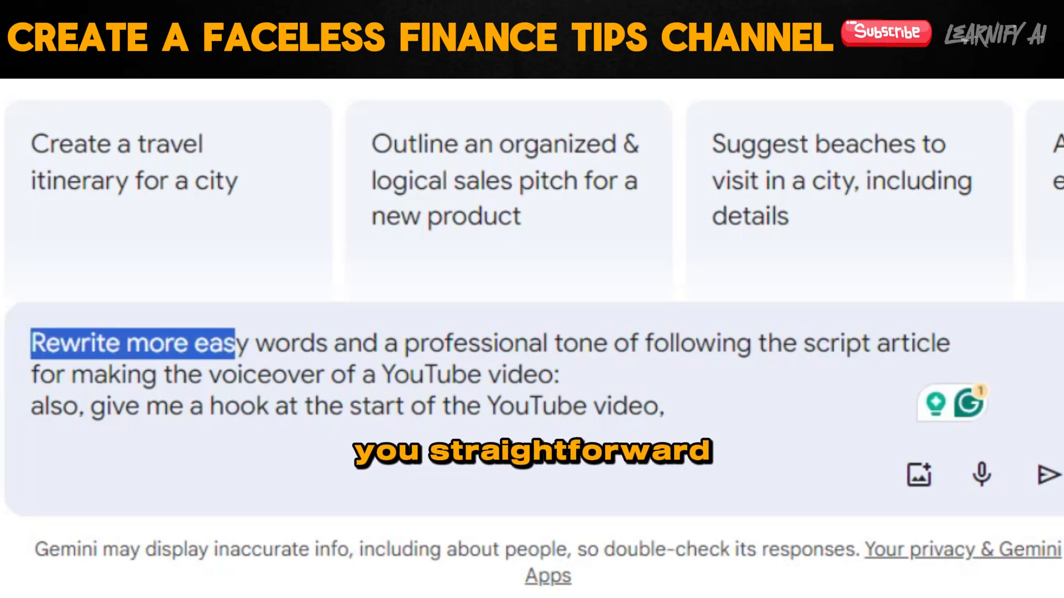
key(shift+Right)
key(shift+Right)
key(shift+Right)
key(shift+Right)
key(shift+Right)
key(shift+Right)
key(shift+Right)
key(shift+Right)
key(shift+Right)
key(shift+Right)
key(shift+Right)
key(shift+Right)
key(shift+Right)
key(shift+Right)
key(shift+Right)
key(shift+Right)
key(shift+Right)
key(shift+Right)
key(shift+Right)
key(shift+Right)
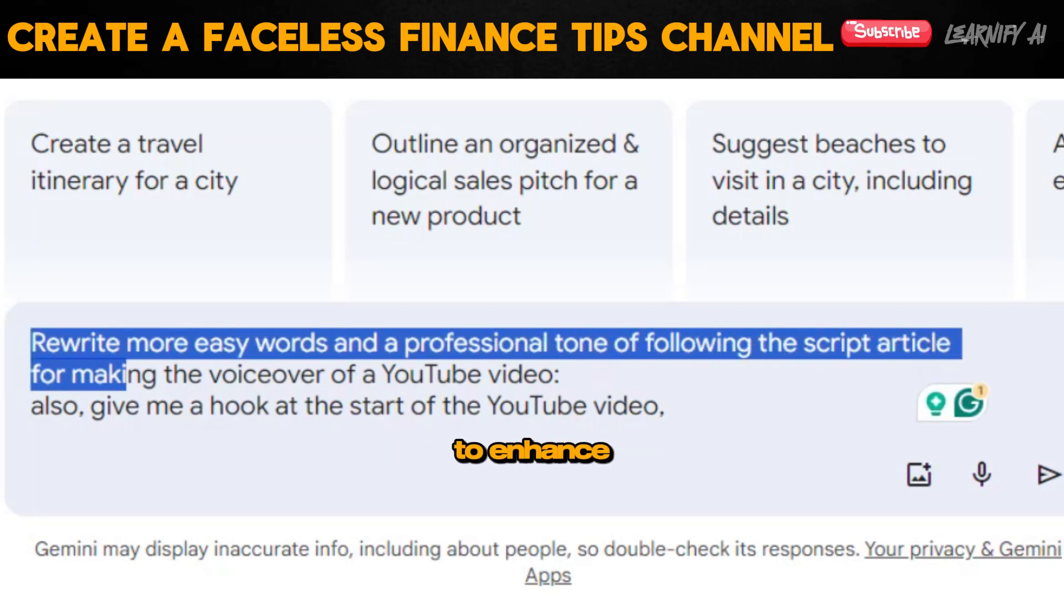
key(shift+Right)
key(shift+Right)
key(shift+Right)
key(shift+Right)
key(shift+Right)
key(shift+Right)
key(shift+Right)
key(shift+Right)
key(shift+Right)
key(shift+Right)
key(shift+Right)
key(shift+Right)
key(shift+Right)
key(shift+Right)
key(shift+Right)
key(shift+Right)
key(shift+Right)
key(shift+Right)
key(shift+Right)
key(shift+Right)
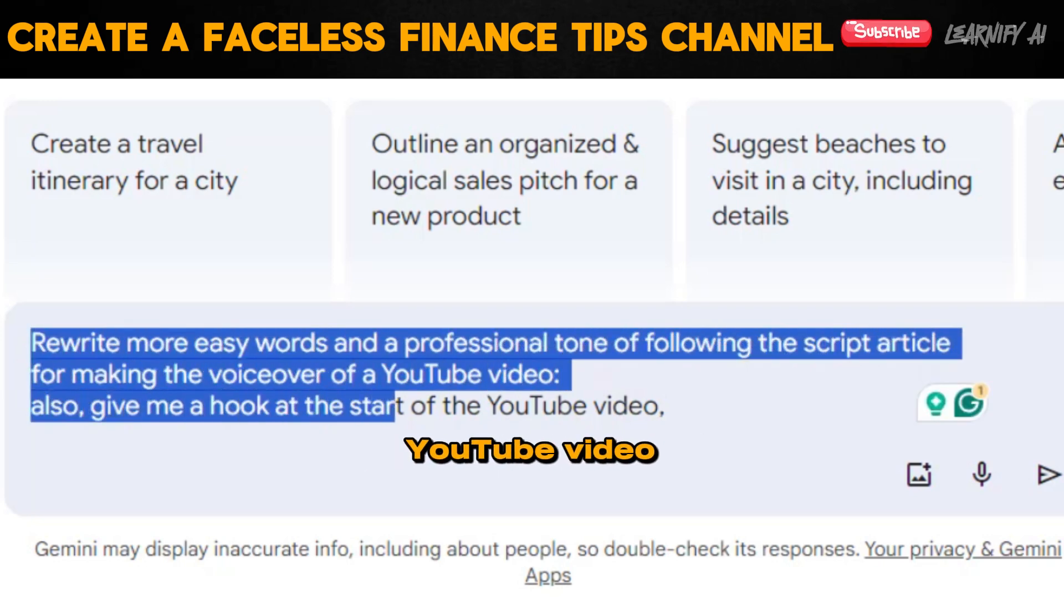
key(shift+Right)
key(shift+Right)
key(shift+Right)
key(shift+Right)
key(shift+Right)
Add "also remove time spam in articles." to the end of the prompt and highlight that sentence.
click(705, 415)
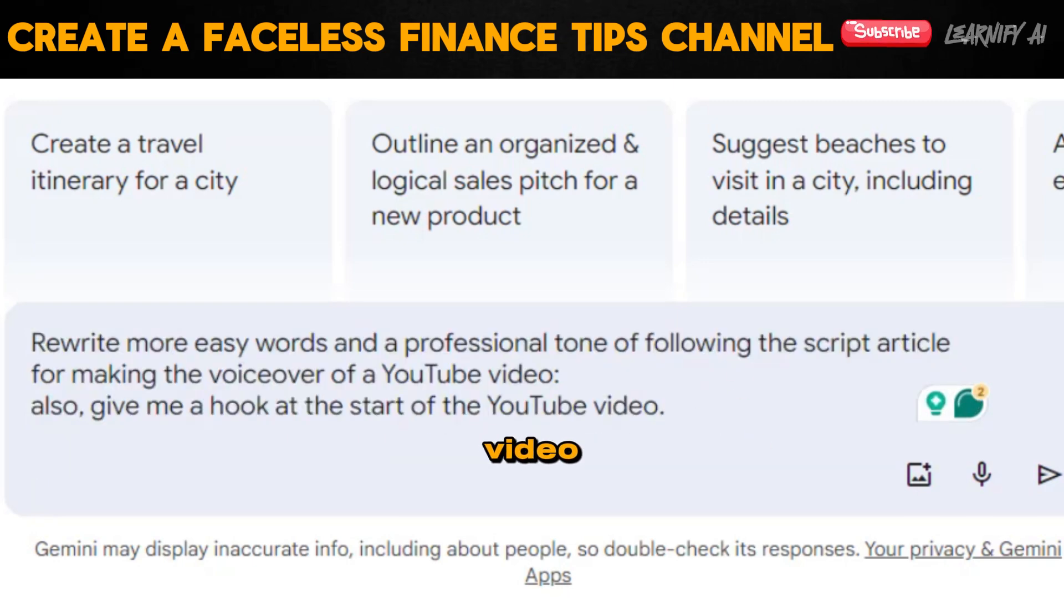
text(also remove time spam in articles.)
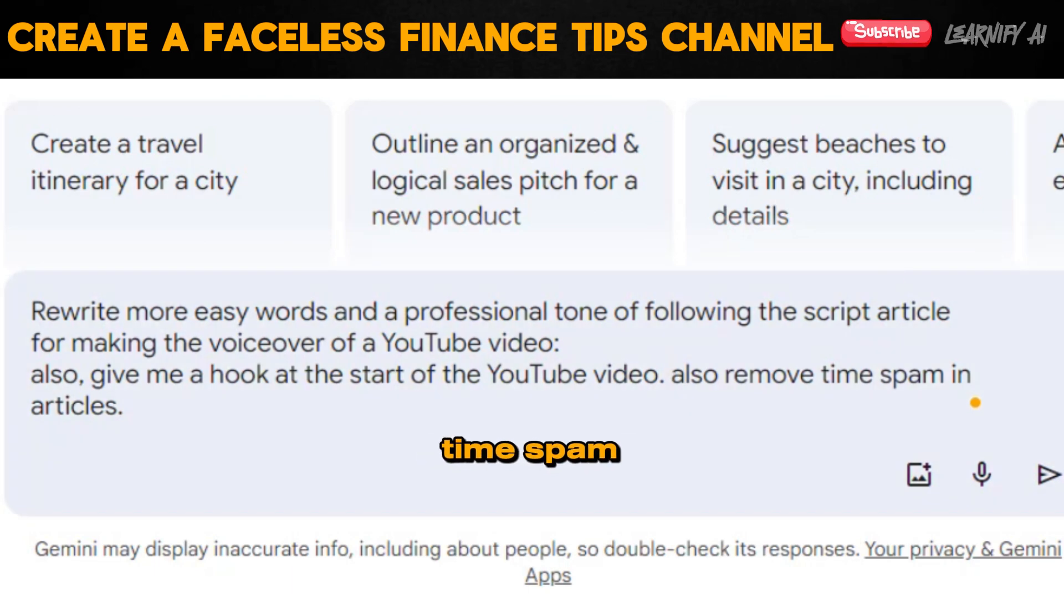
drag(672, 375, 54, 406)
key(shift+Right)
key(shift+Right)
key(shift+Right)
key(shift+Right)
key(shift+Right)
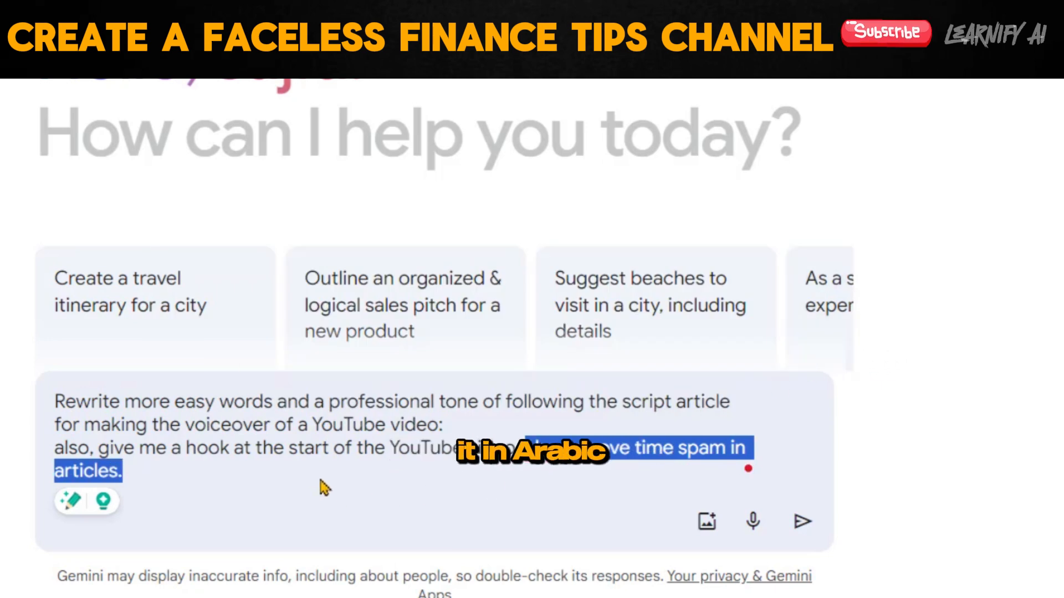
Append the copied video transcript to the end of the prompt and submit it.
click(314, 477)
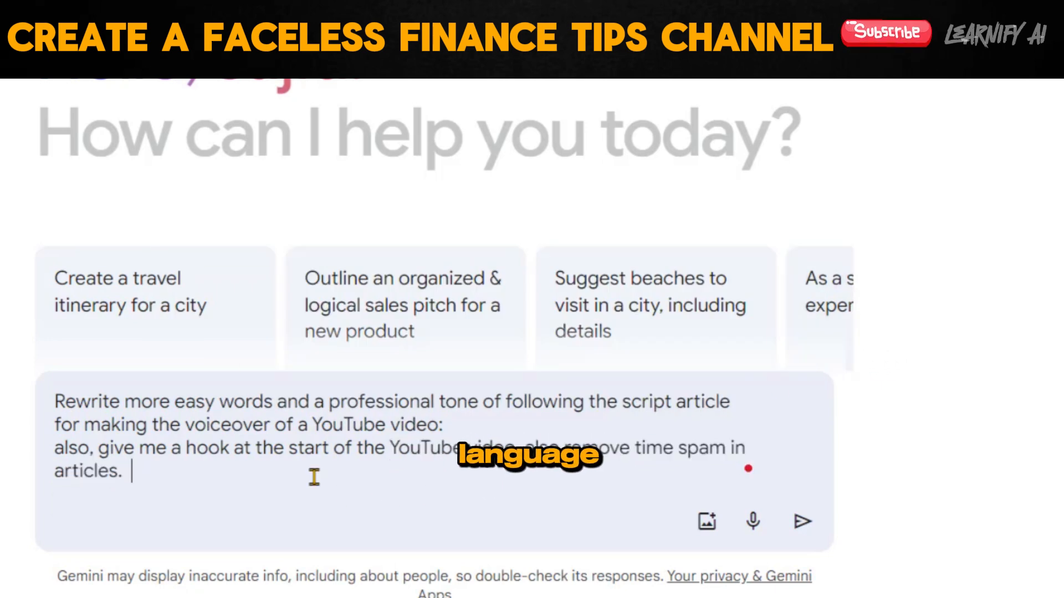
key(ctrl+v)
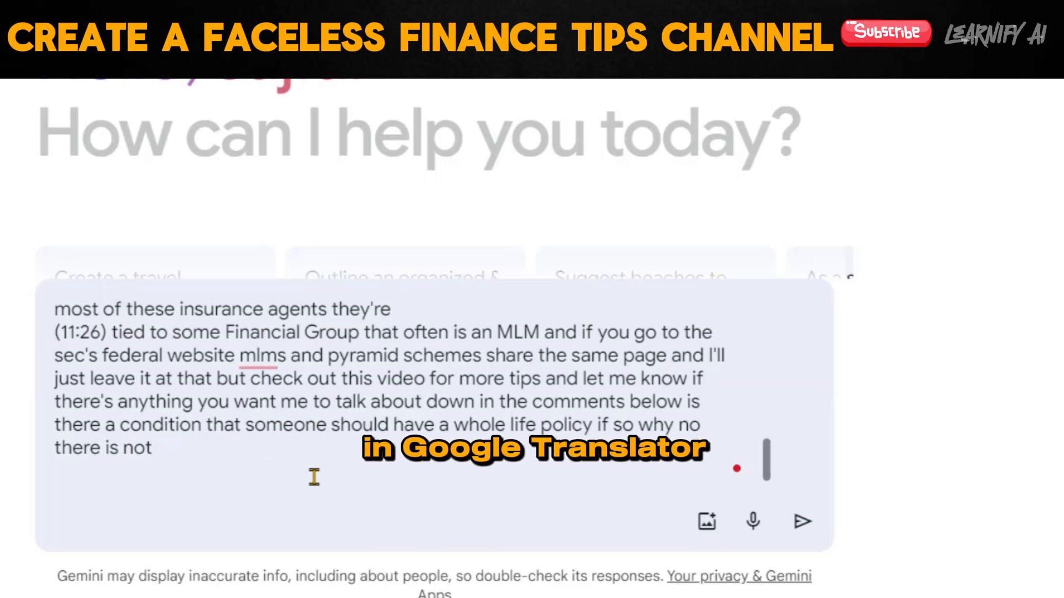
scroll(314, 477, up, 15)
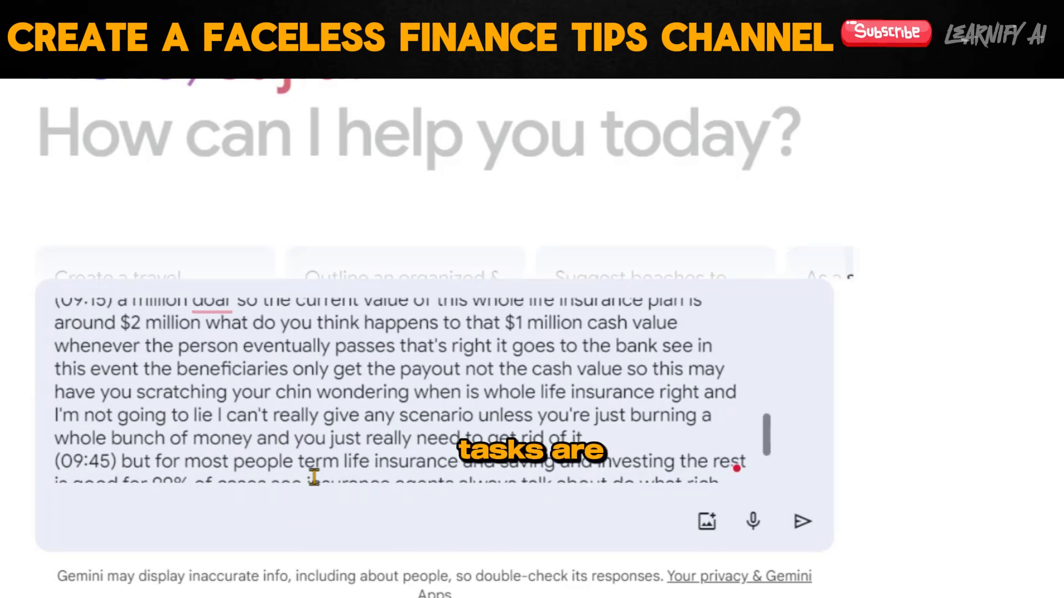
key(Return)
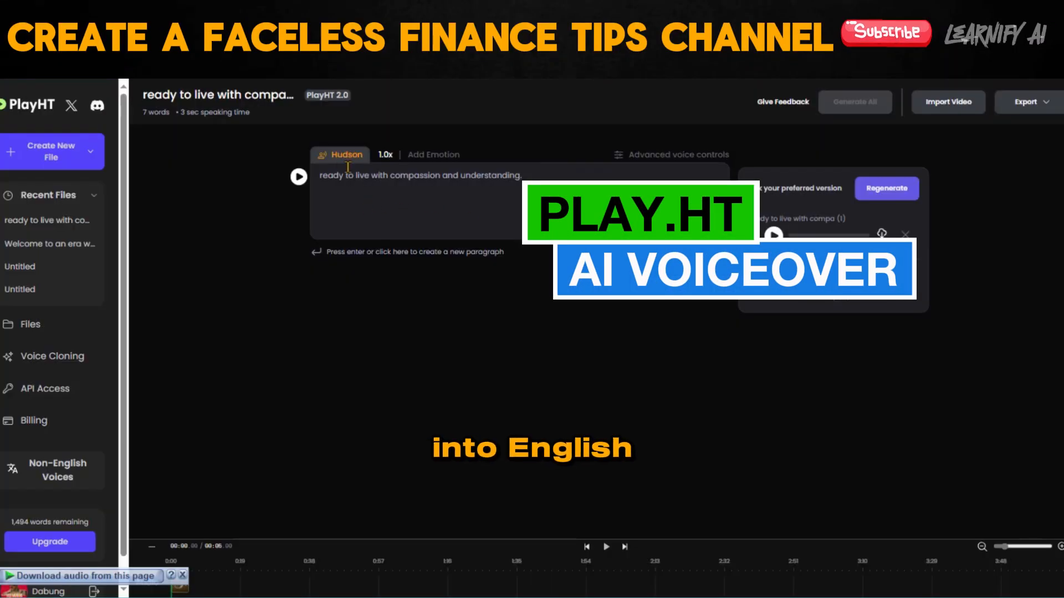
In PlayHT, change the voice to Ayla (Advertising) and apply it to all paragraphs.
click(345, 155)
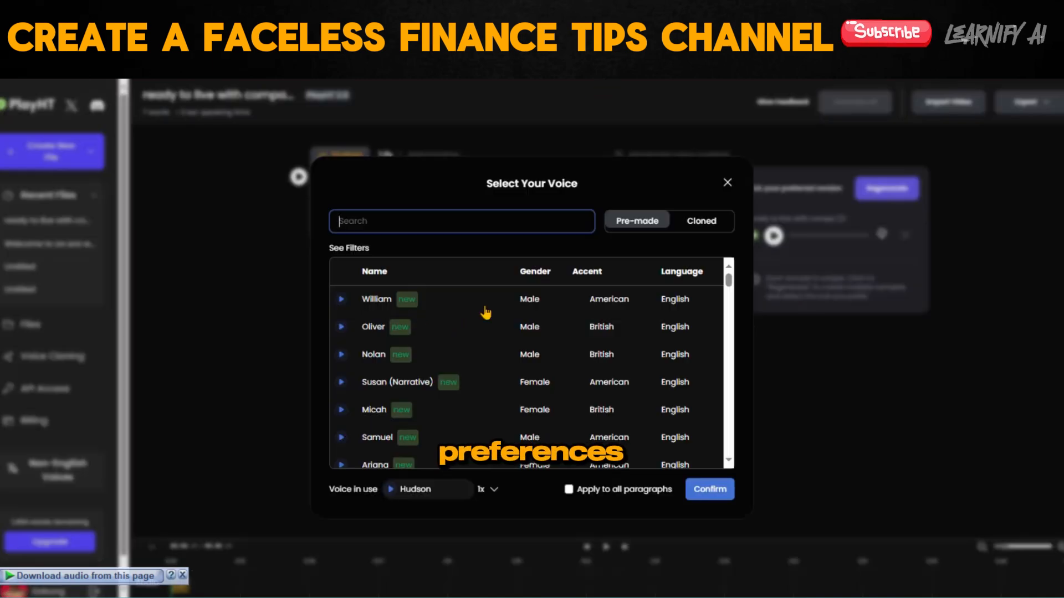
text(g)
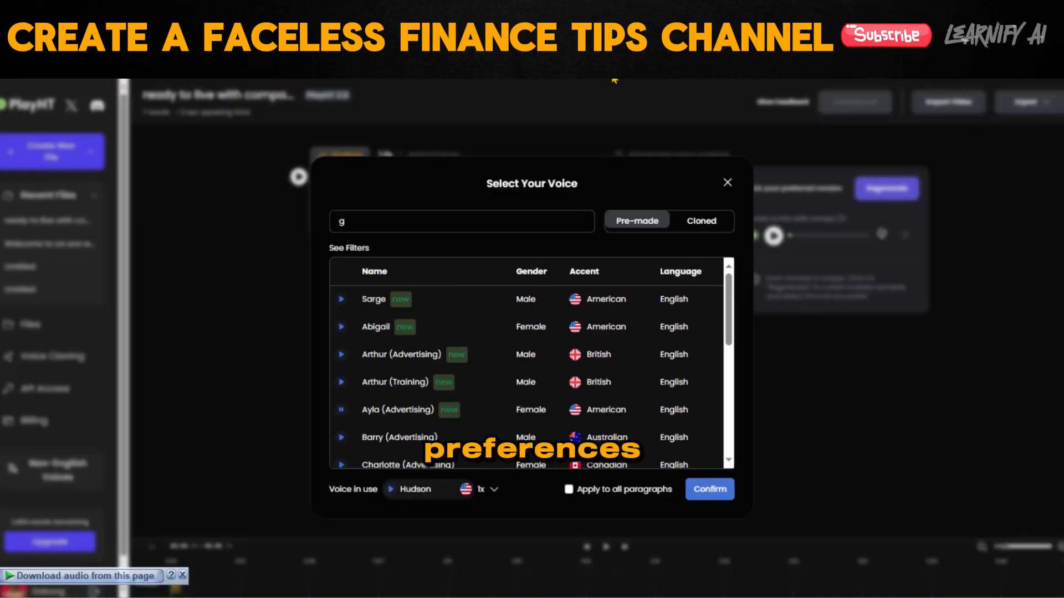
click(406, 413)
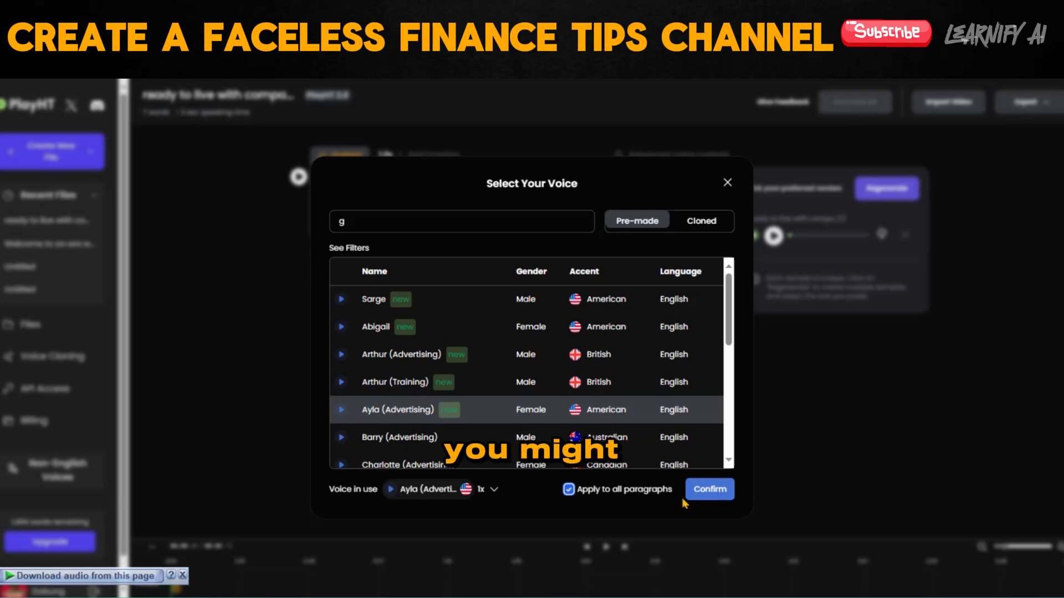
click(724, 497)
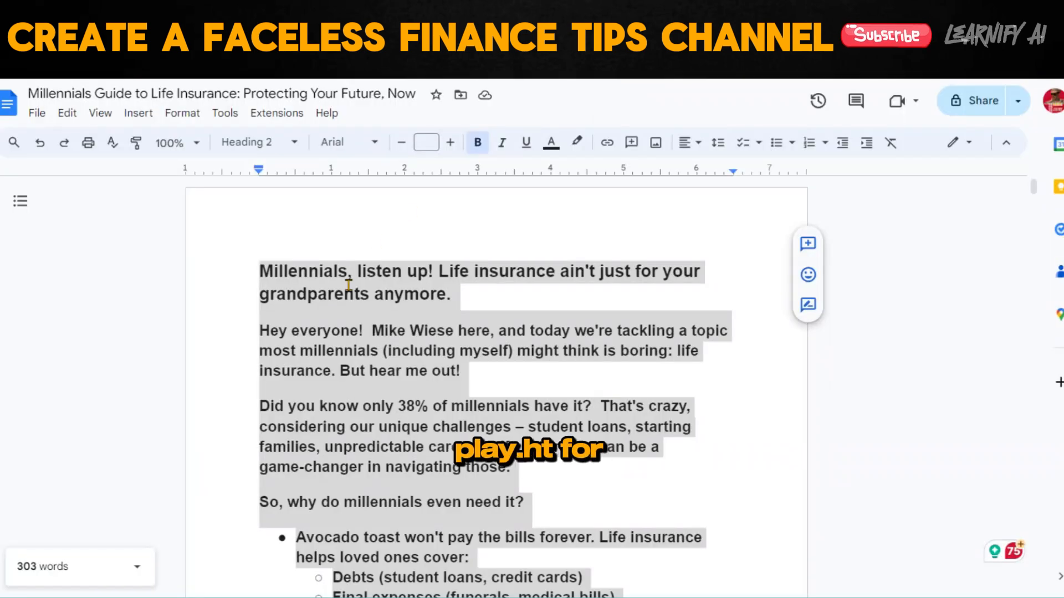
Copy the selected rewritten life insurance script from the Google Docs document.
right_click(351, 166)
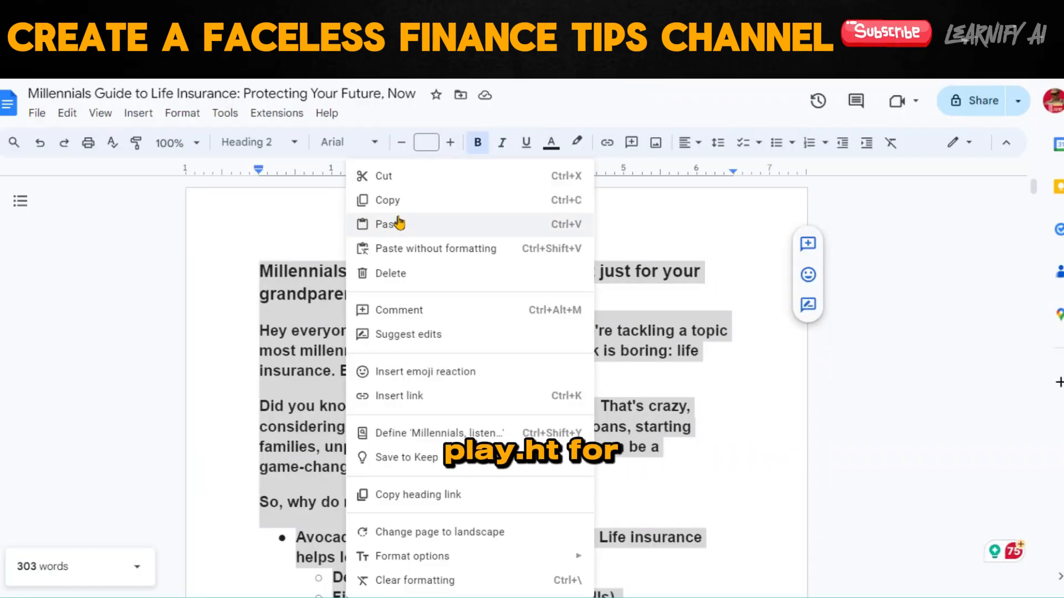
click(380, 199)
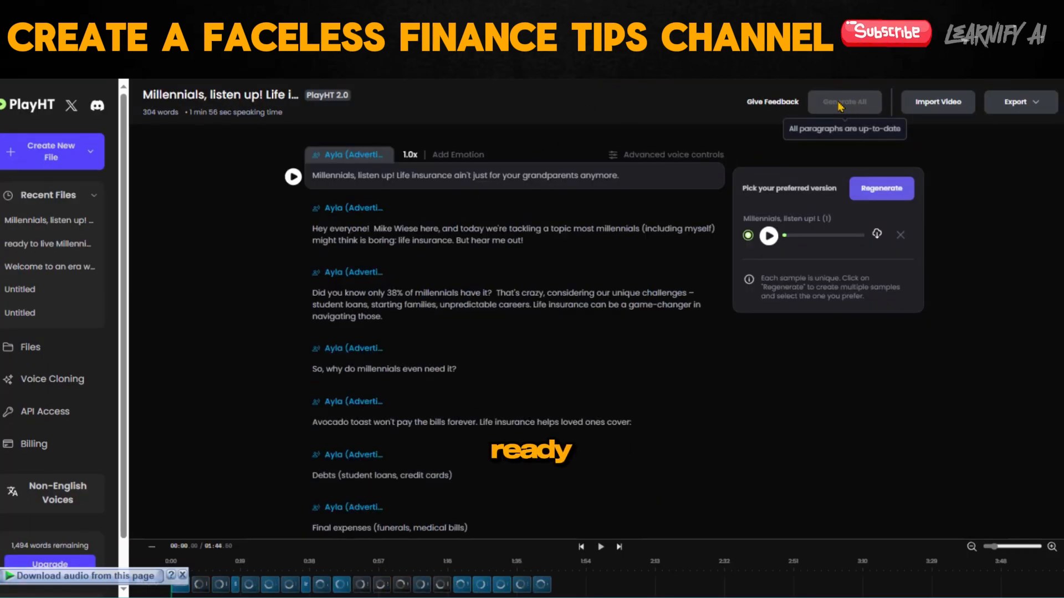
Dismiss the audio download pop-up in PlayHT and export the generated voiceover of the script.
click(182, 578)
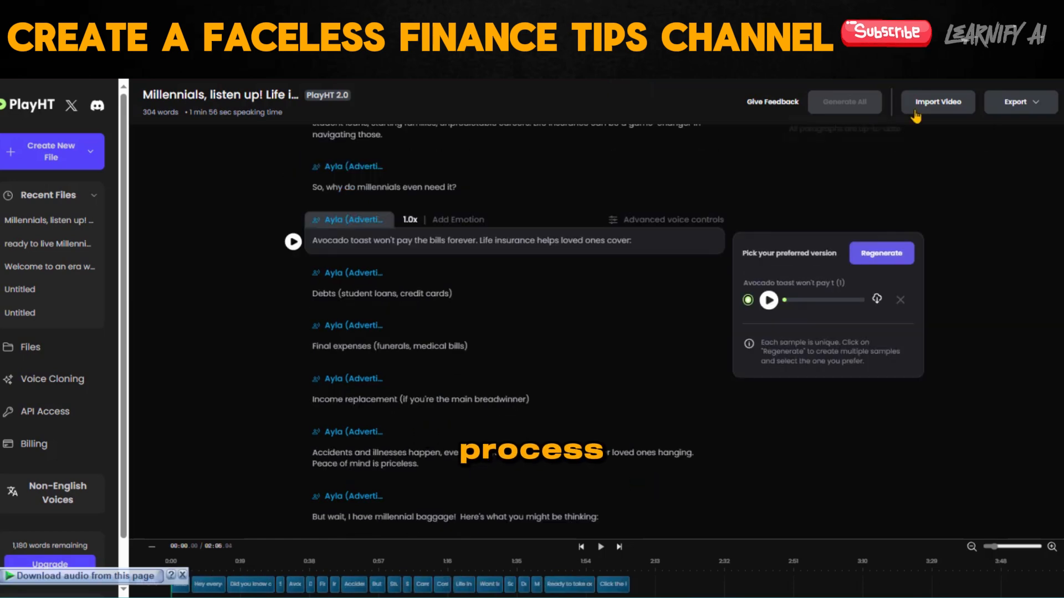
click(1019, 101)
click(998, 159)
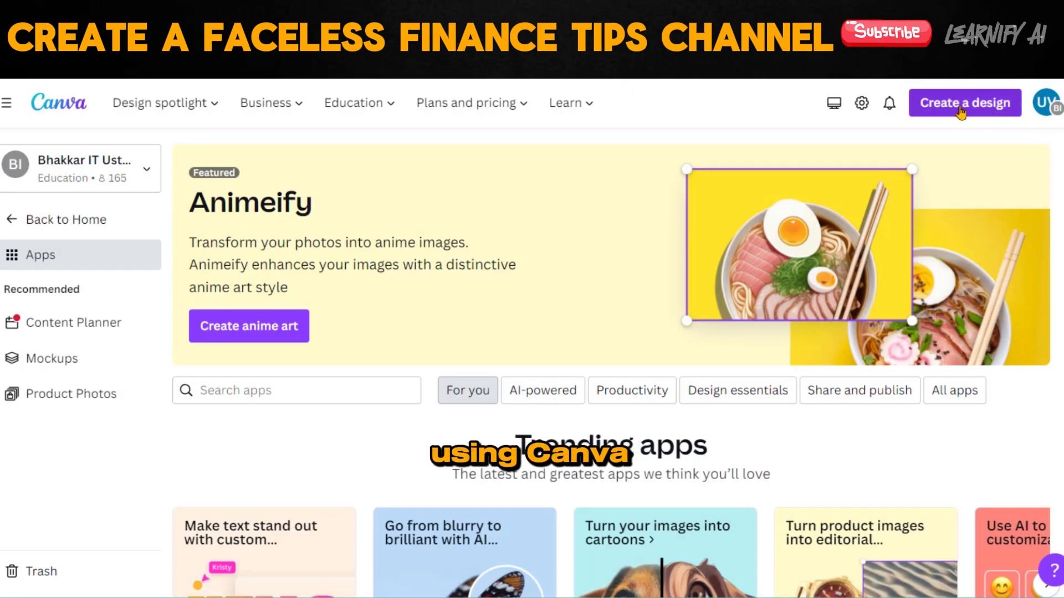
Create a new 1920 × 1080 px Video design in Canva.
click(961, 109)
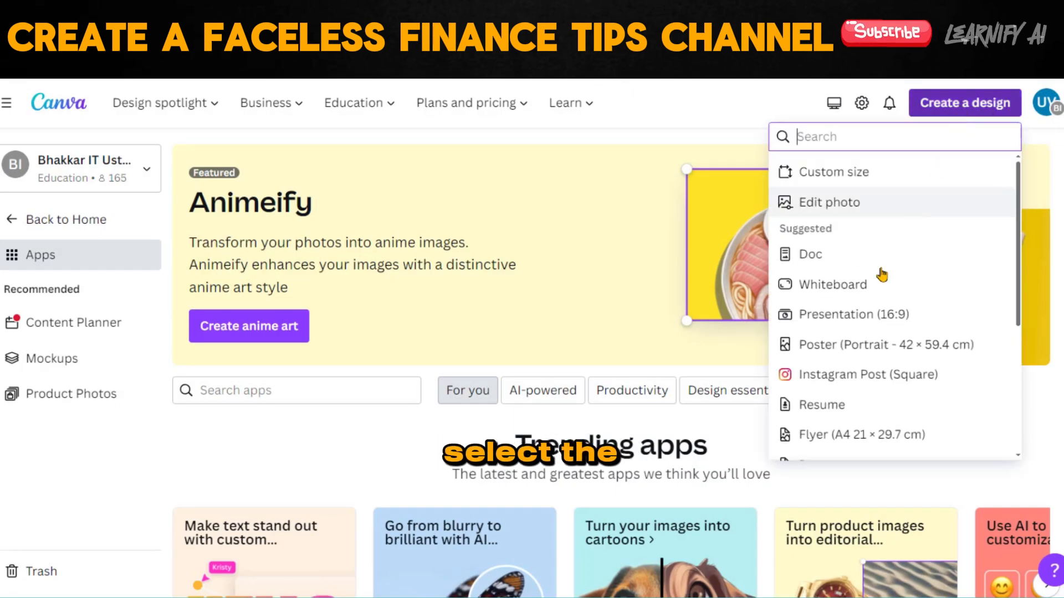
scroll(867, 310, down, 4)
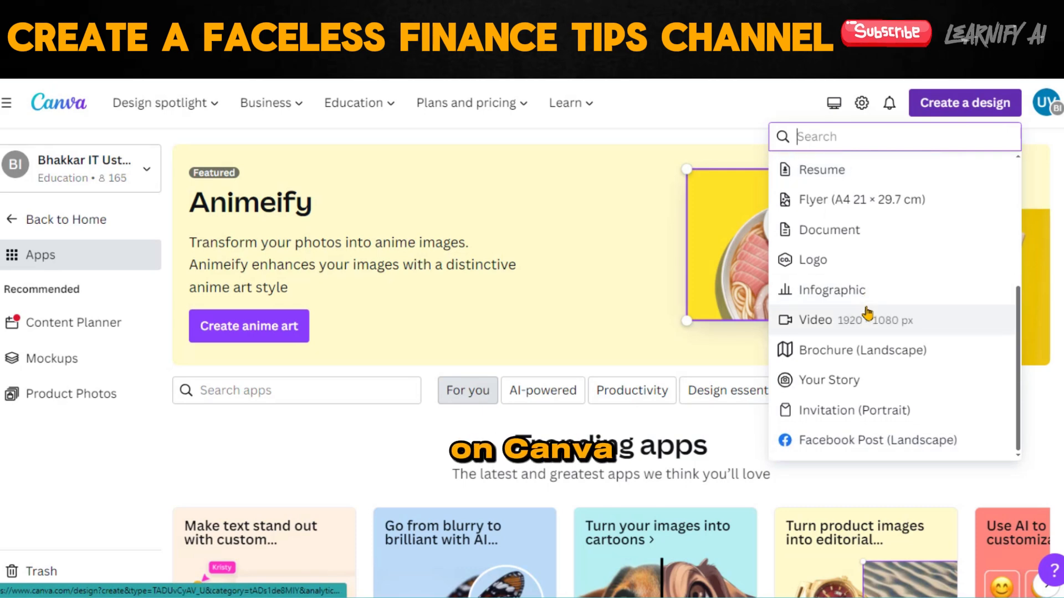
scroll(865, 312, up, 4)
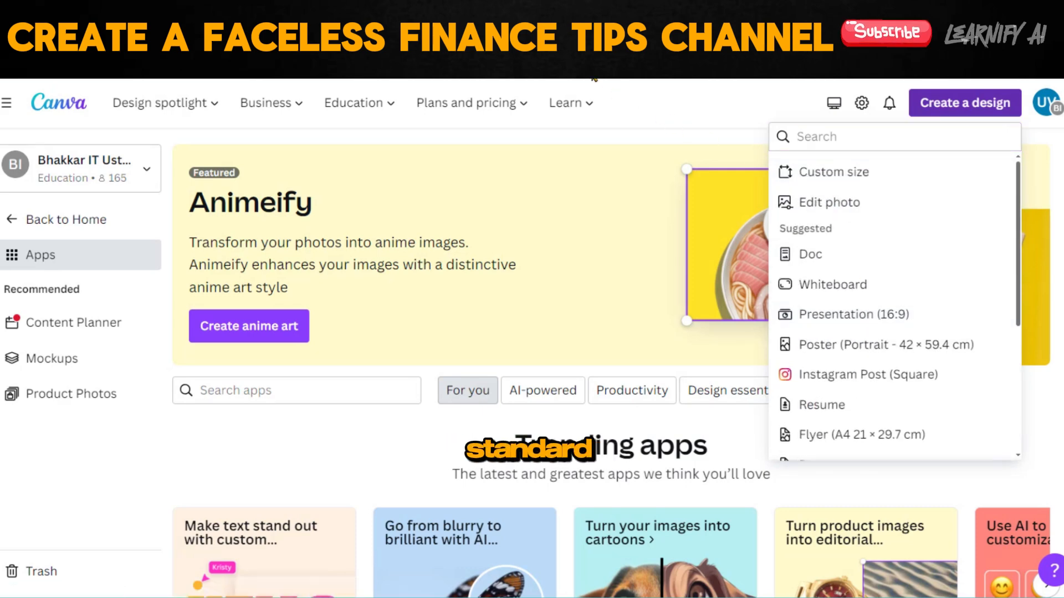
scroll(776, 327, down, 4)
click(829, 327)
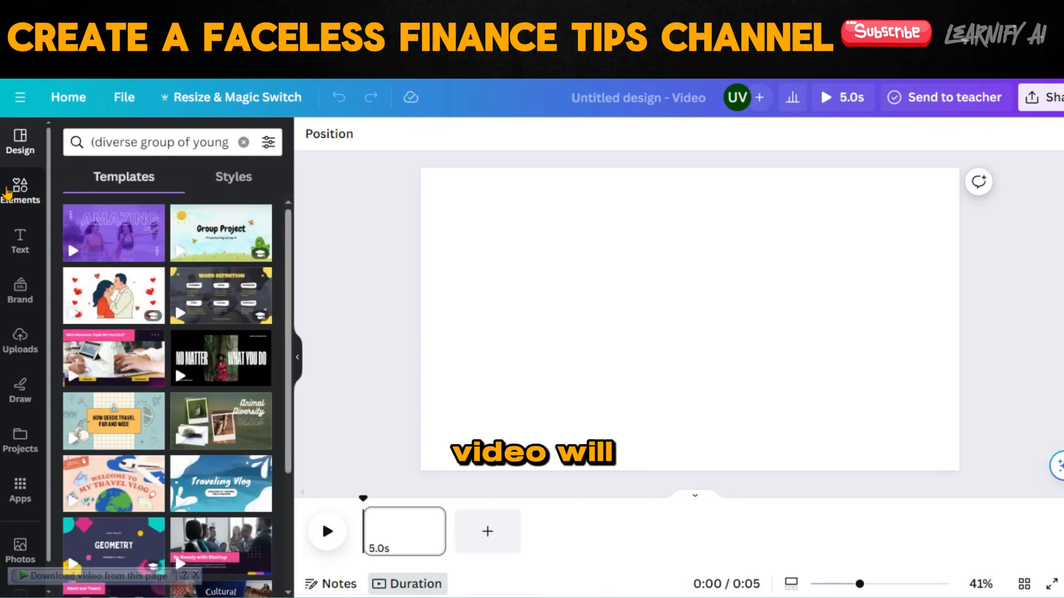
Search the elements for "Millennials, listen up" and add the 16.0 s video of the pensive man to the empty page.
click(8, 193)
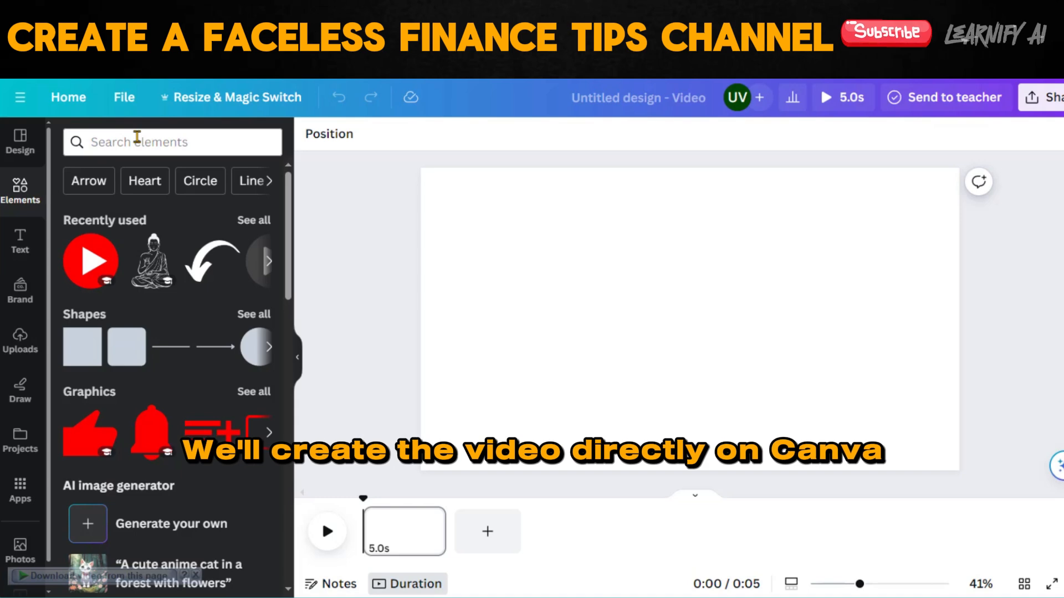
click(137, 137)
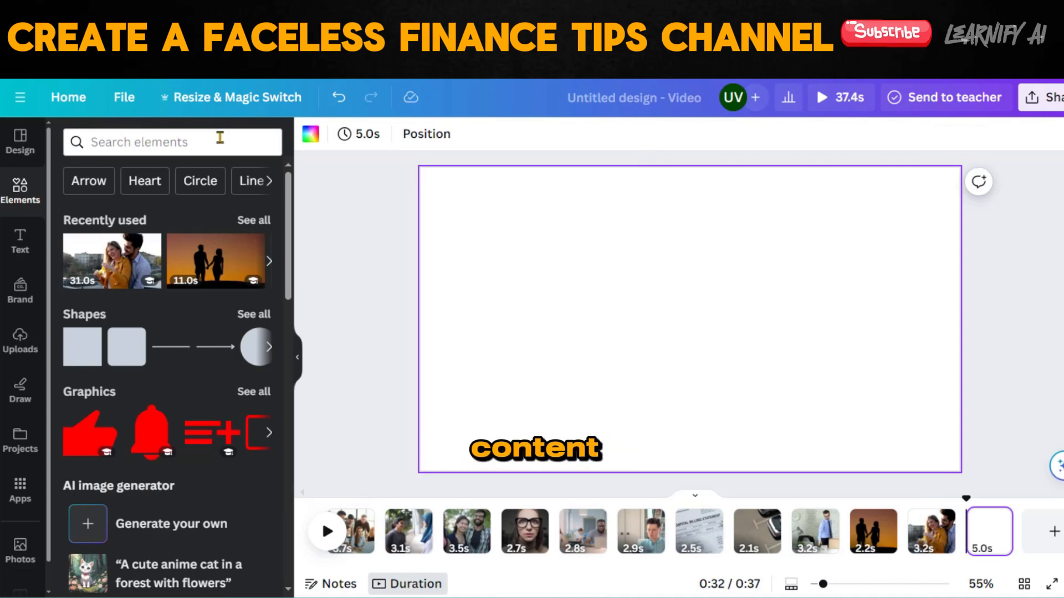
click(220, 138)
text(Millennials, listen up)
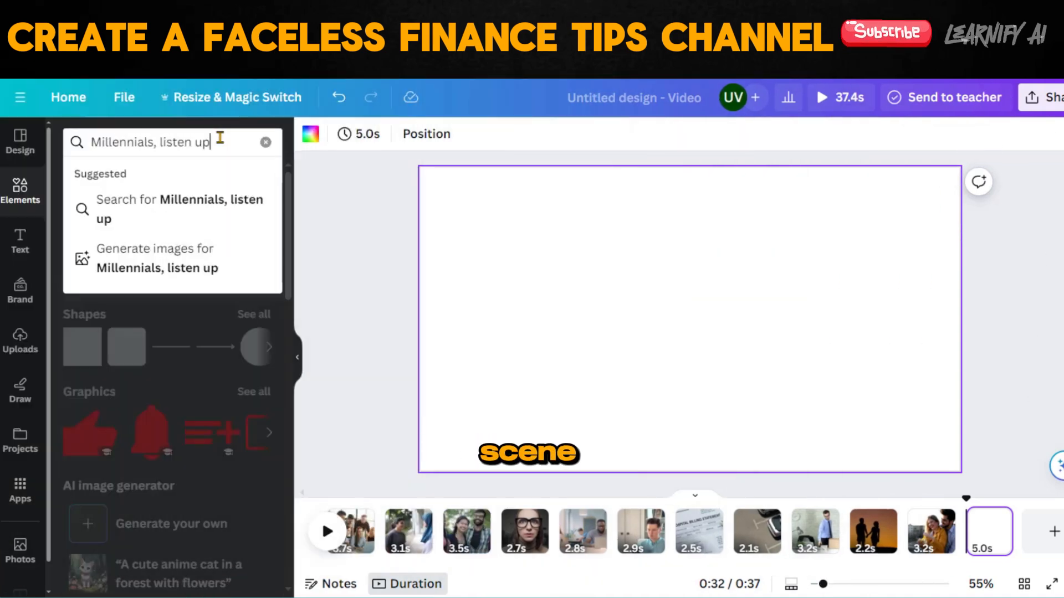
key(Return)
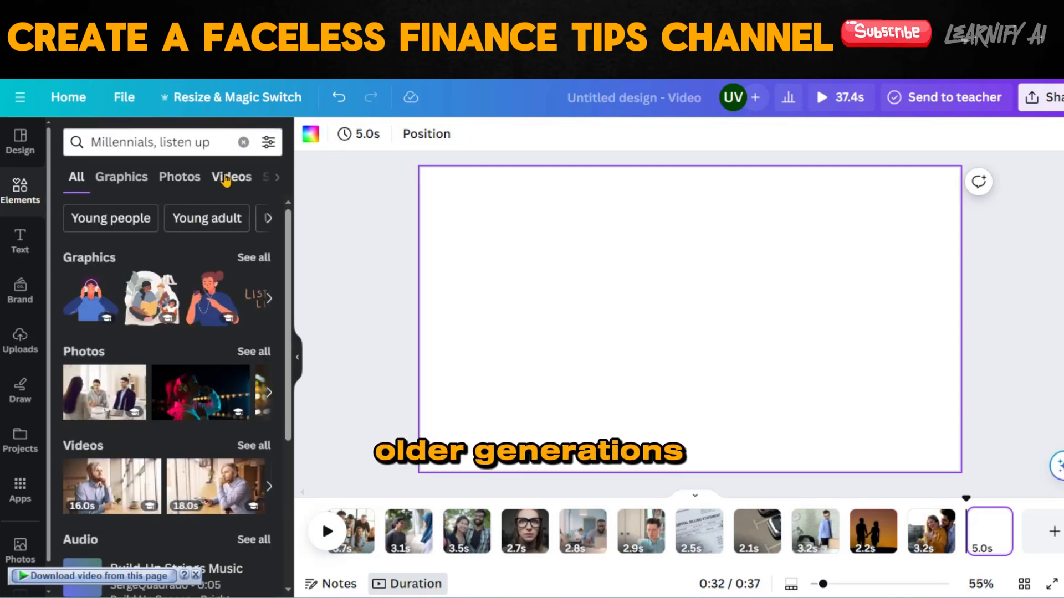
click(225, 177)
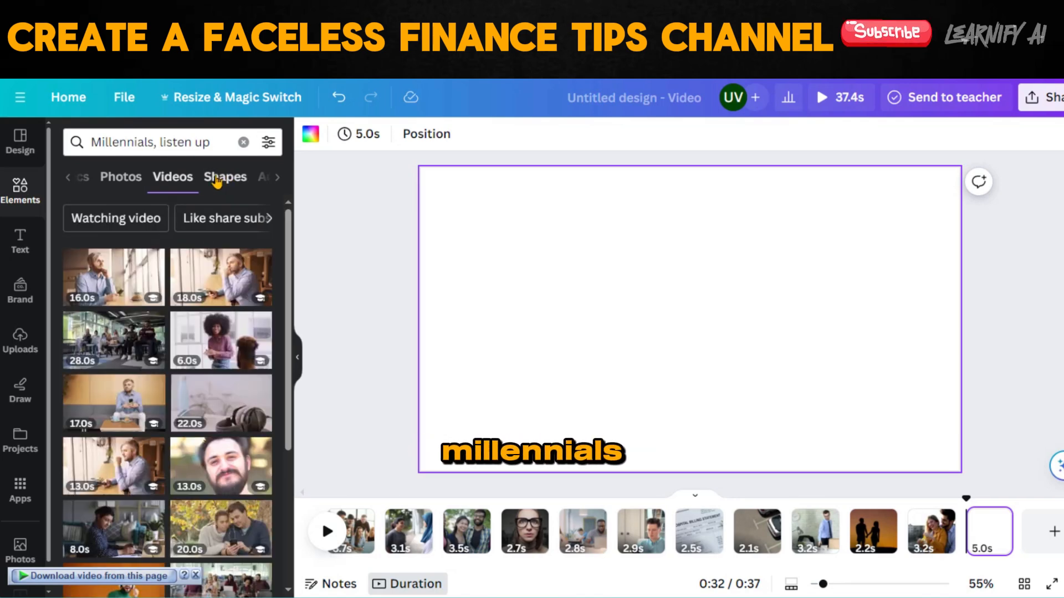
click(113, 279)
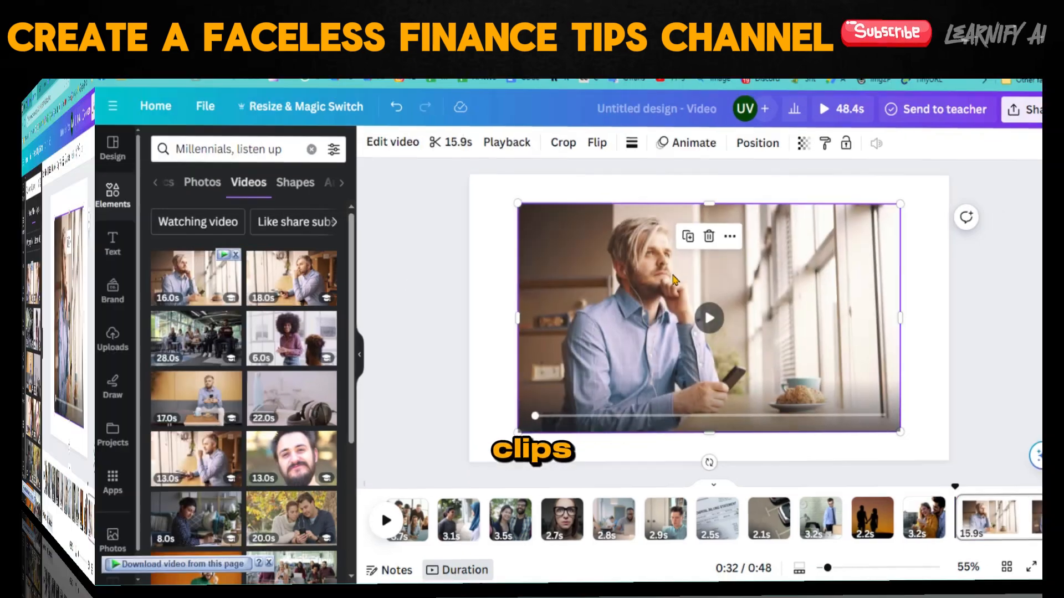
Set the pensive man video as the page background and shorten that page to 3.0 s.
right_click(674, 280)
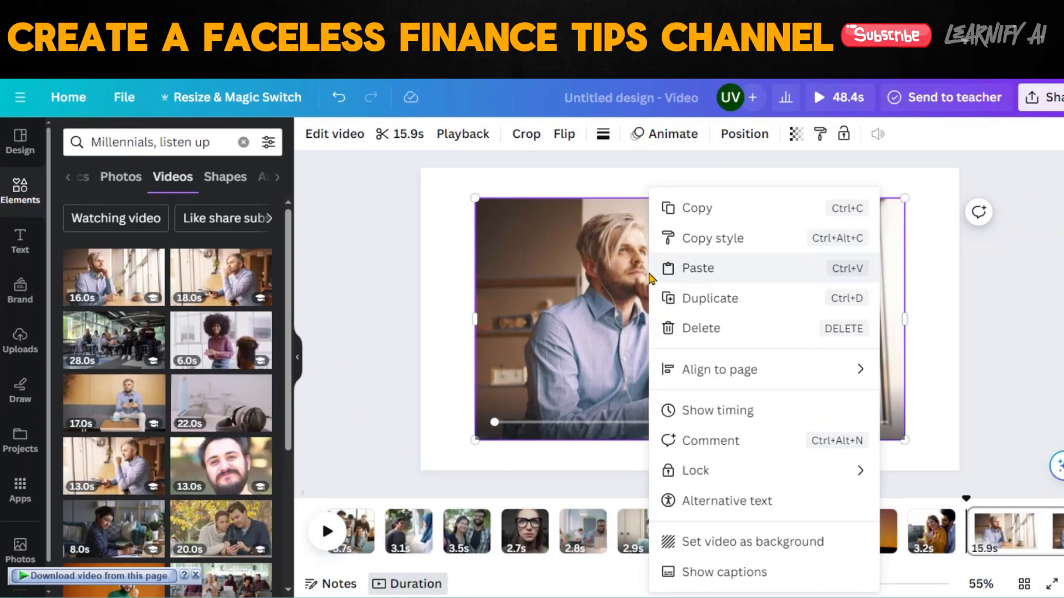
click(718, 543)
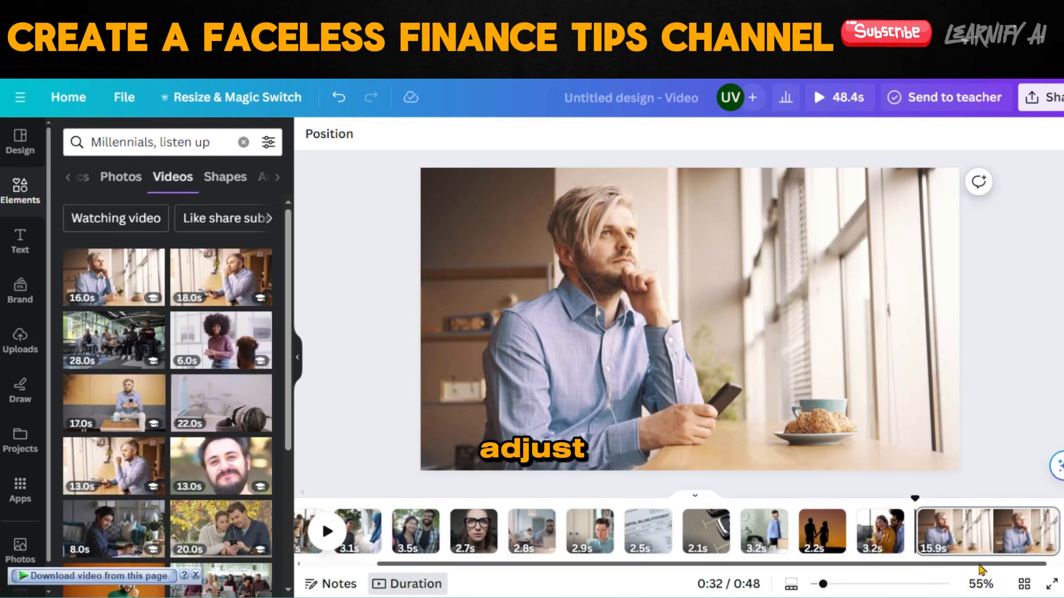
scroll(922, 569, right, 3)
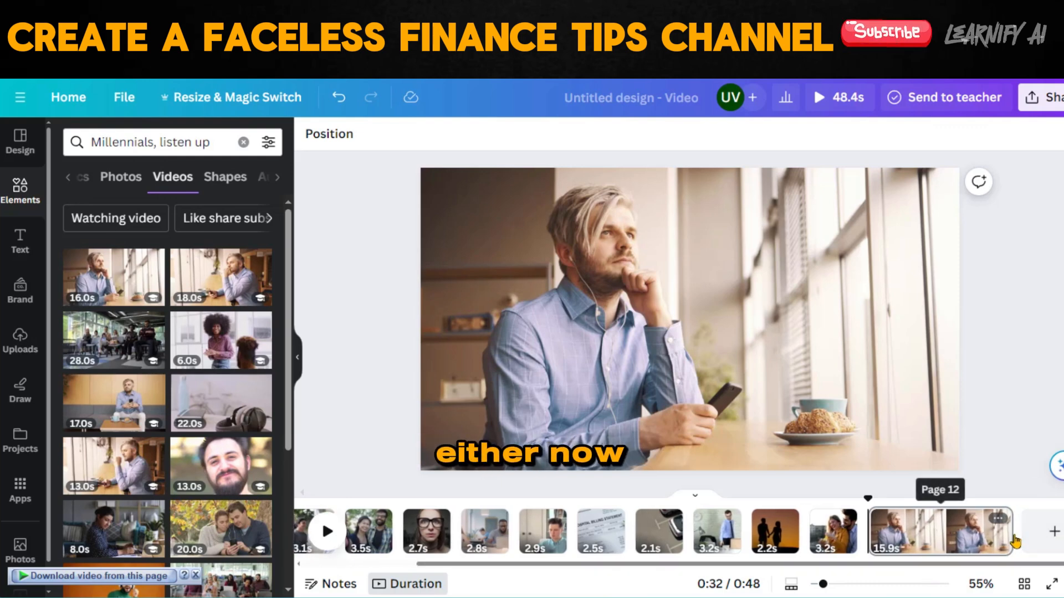
drag(956, 535, 887, 542)
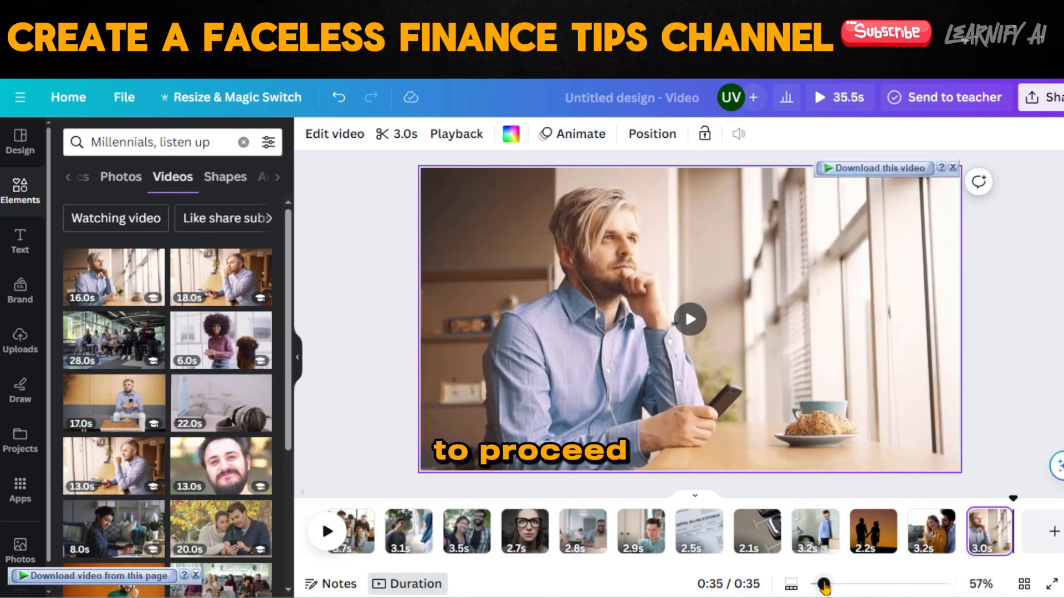
Add a new page and search the videos for the phrase "Life insurance ain't" taken from the script document.
drag(824, 584, 835, 585)
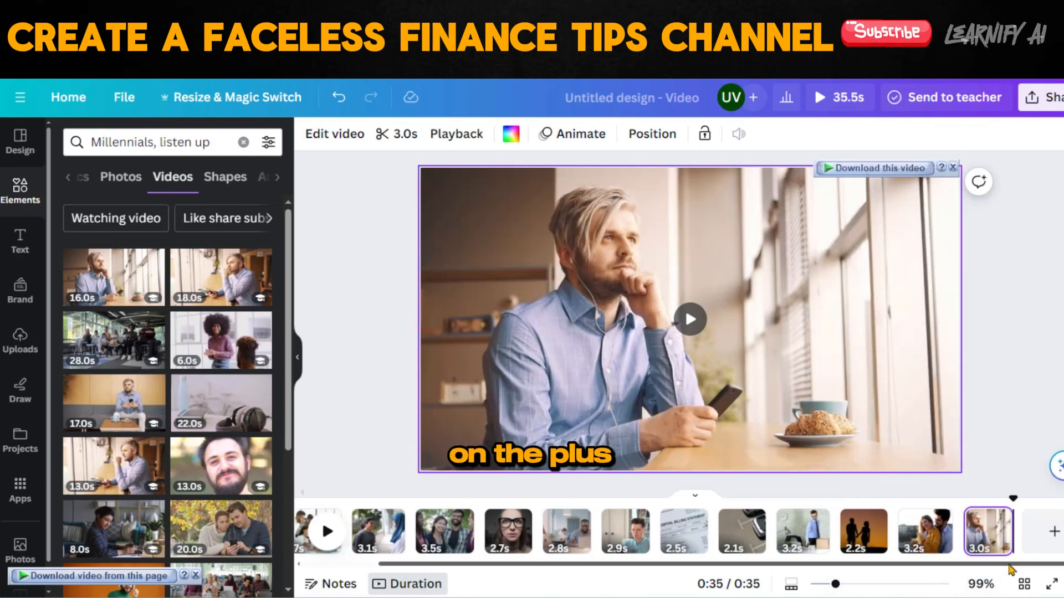
click(1054, 531)
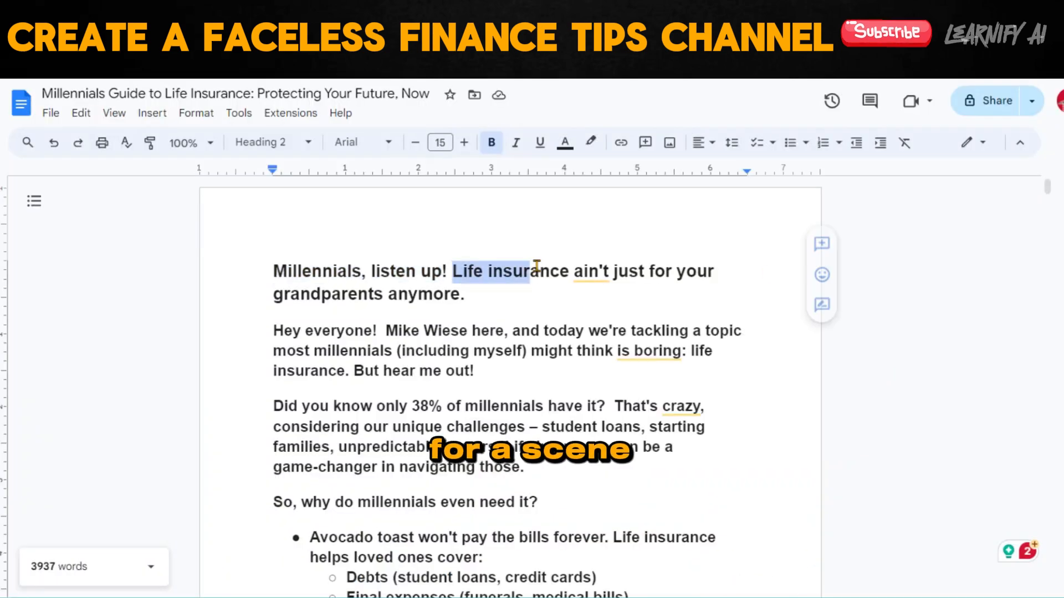
drag(536, 266, 566, 266)
text(Life insurance ain't)
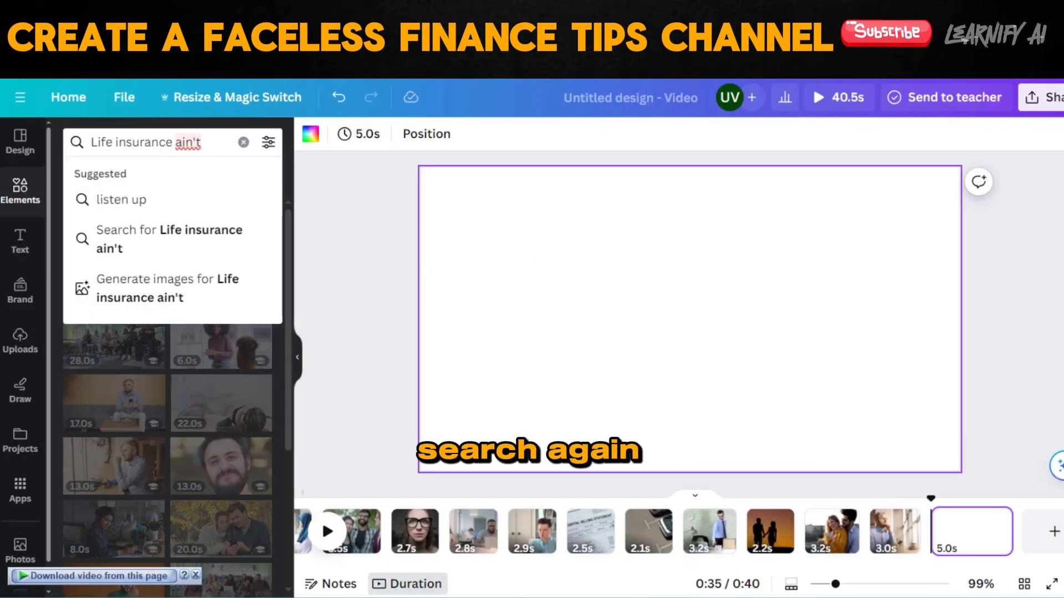
key(Return)
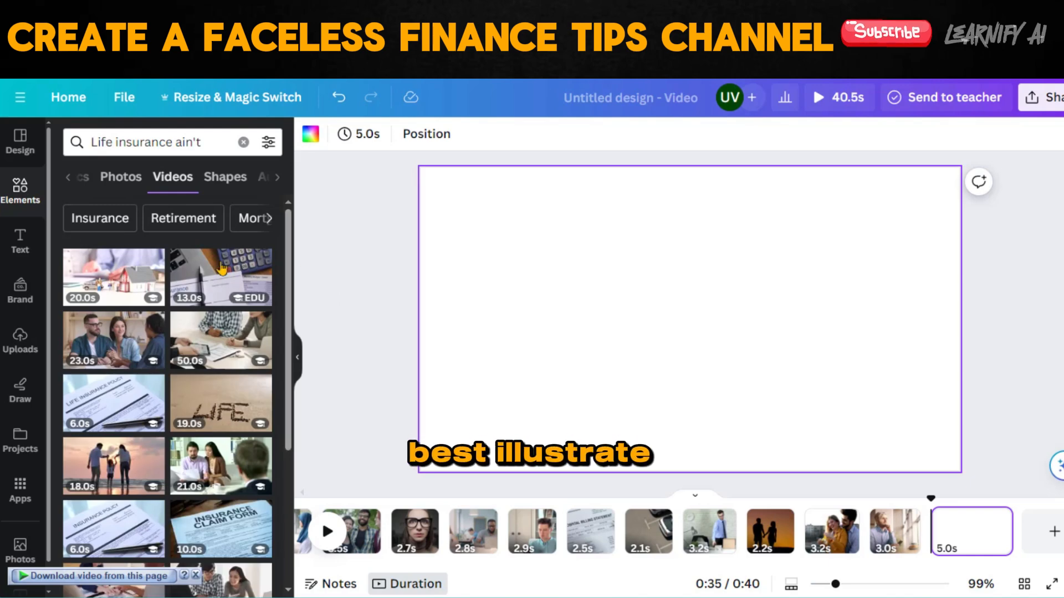
Add the 20.0 s toy house video to the empty page as its background and shorten the page to 2.6 s.
click(93, 283)
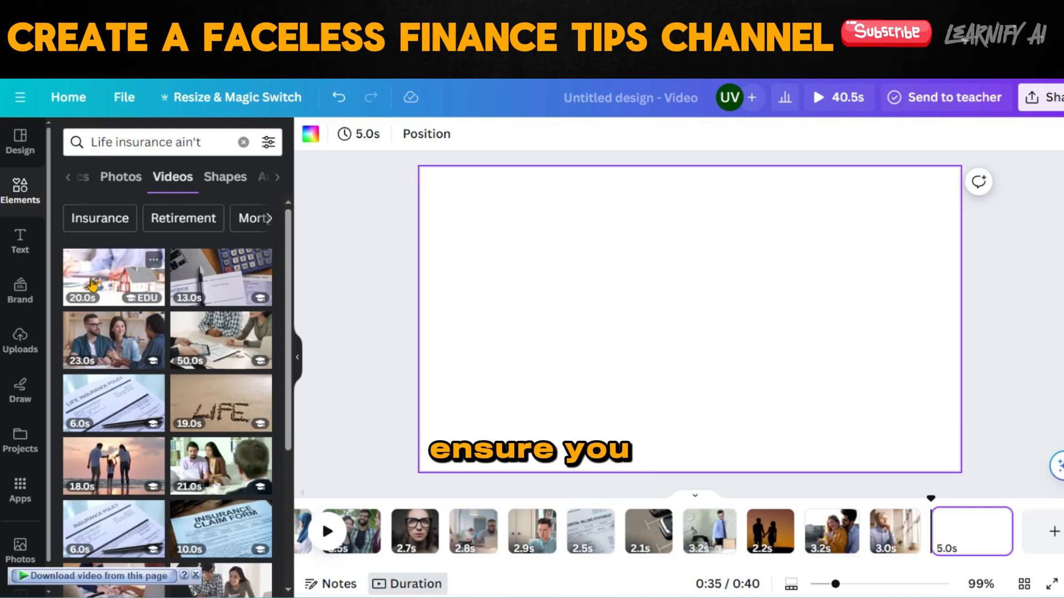
right_click(580, 292)
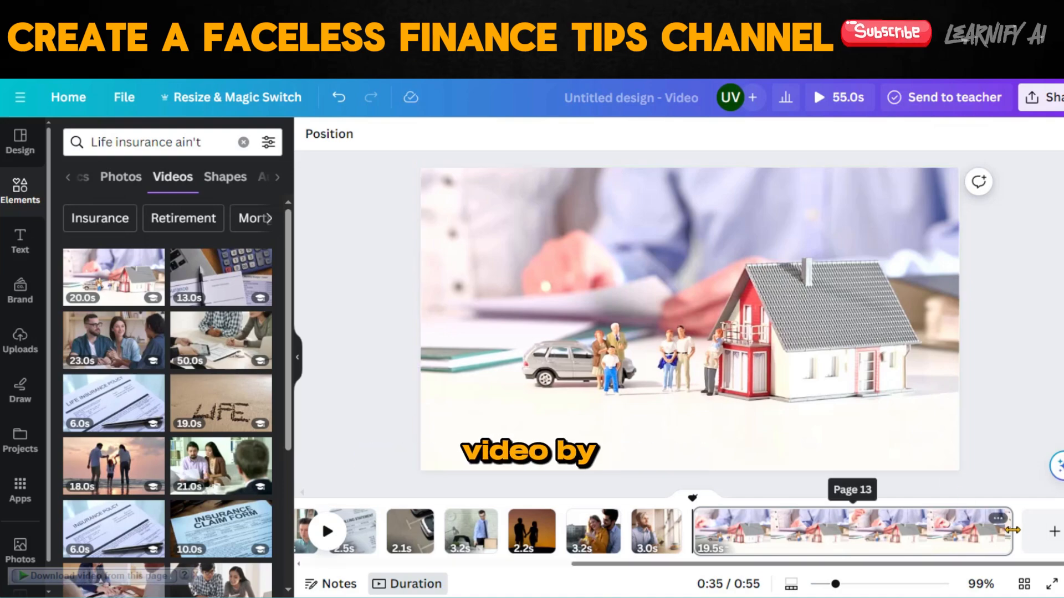
drag(858, 529, 736, 530)
Add further pages with stock videos for the script keywords "grandparents", "millennials" and "life insurance", including the 50.0 s paperwork meeting clip.
click(128, 17)
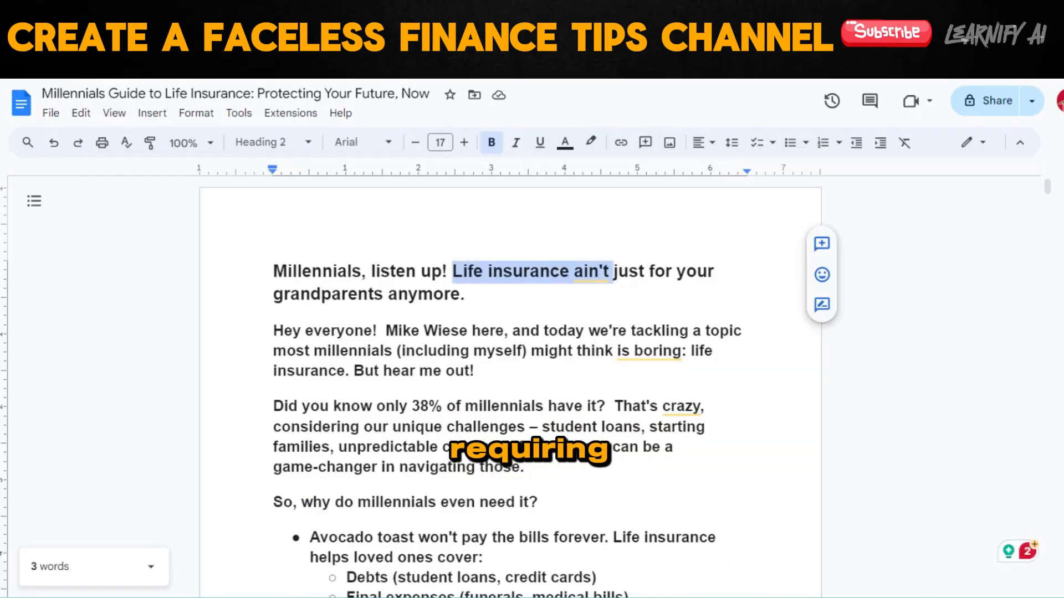
double_click(385, 297)
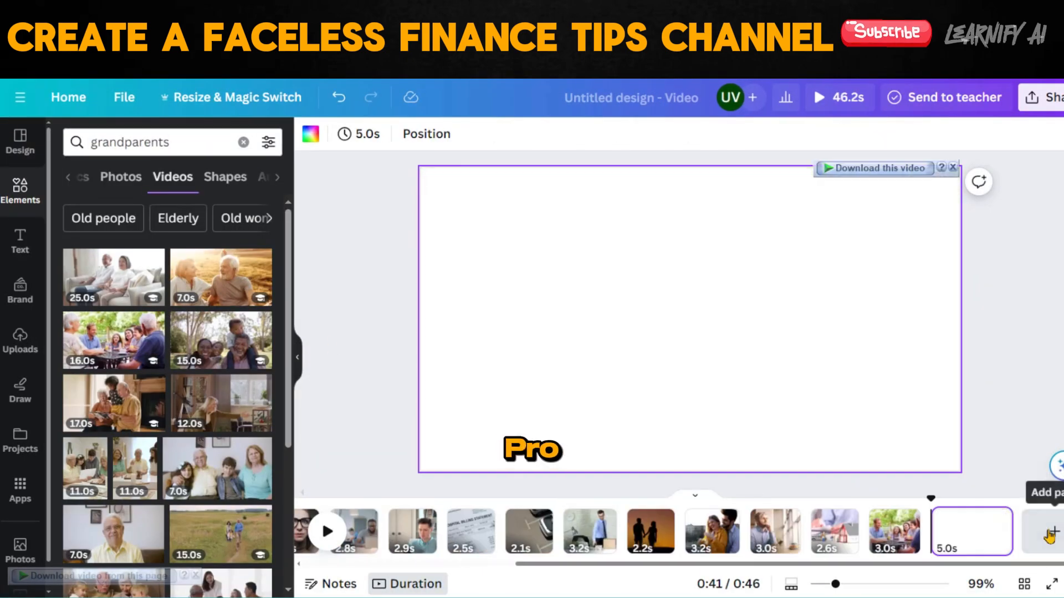
double_click(326, 350)
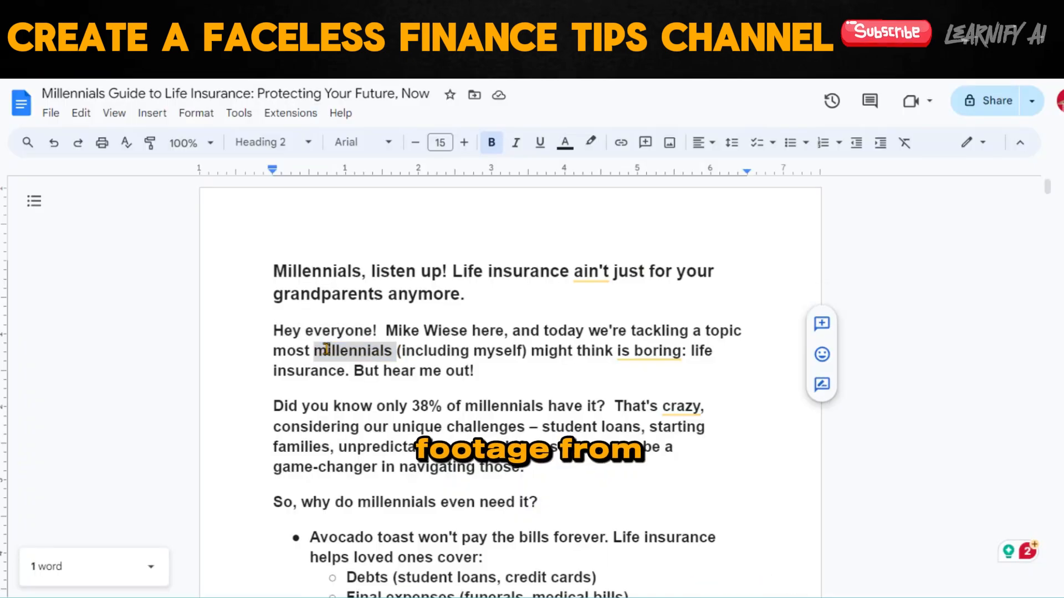
click(1052, 531)
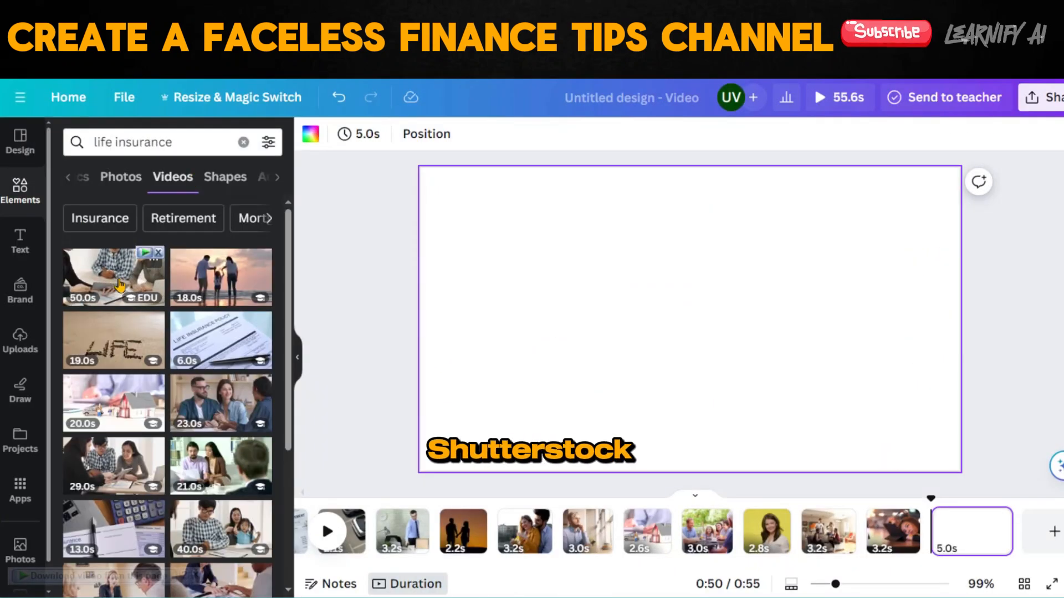
click(120, 285)
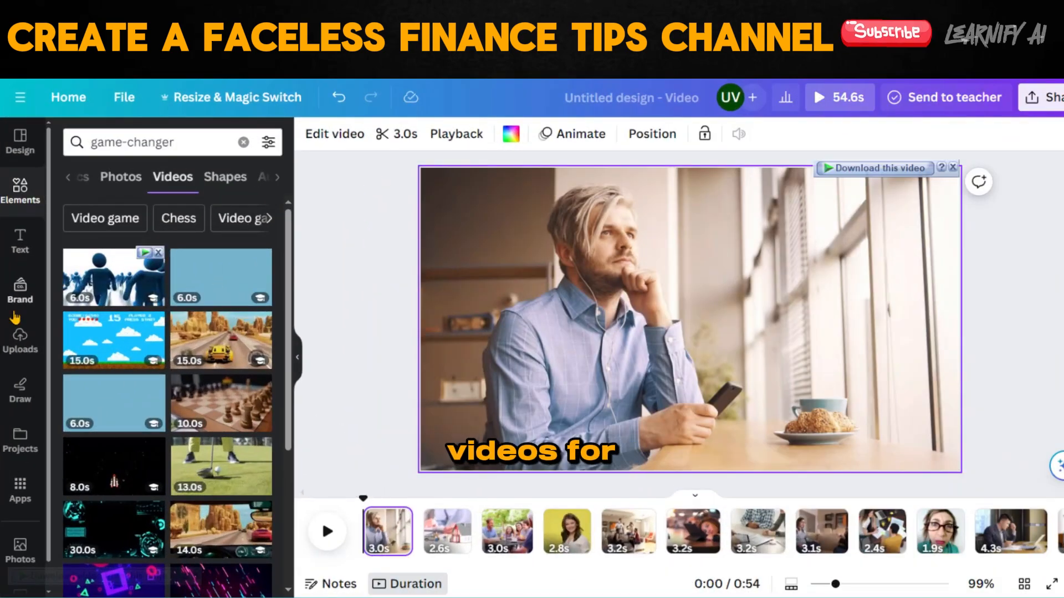
Upload the Play.ht voiceover audio and place it on the timeline, aligned with the start of the video.
click(18, 336)
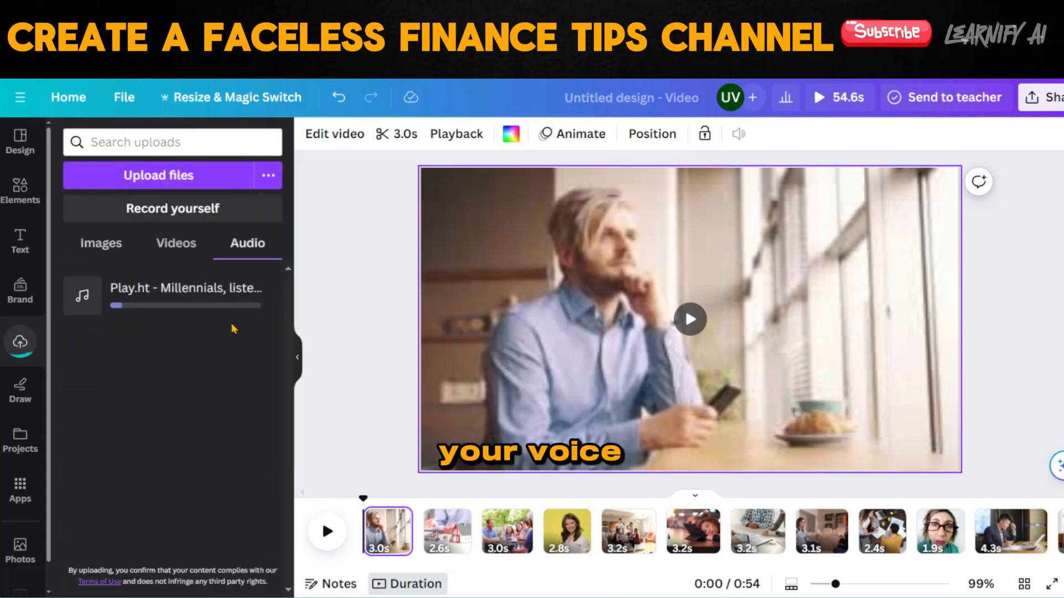
drag(105, 296, 383, 532)
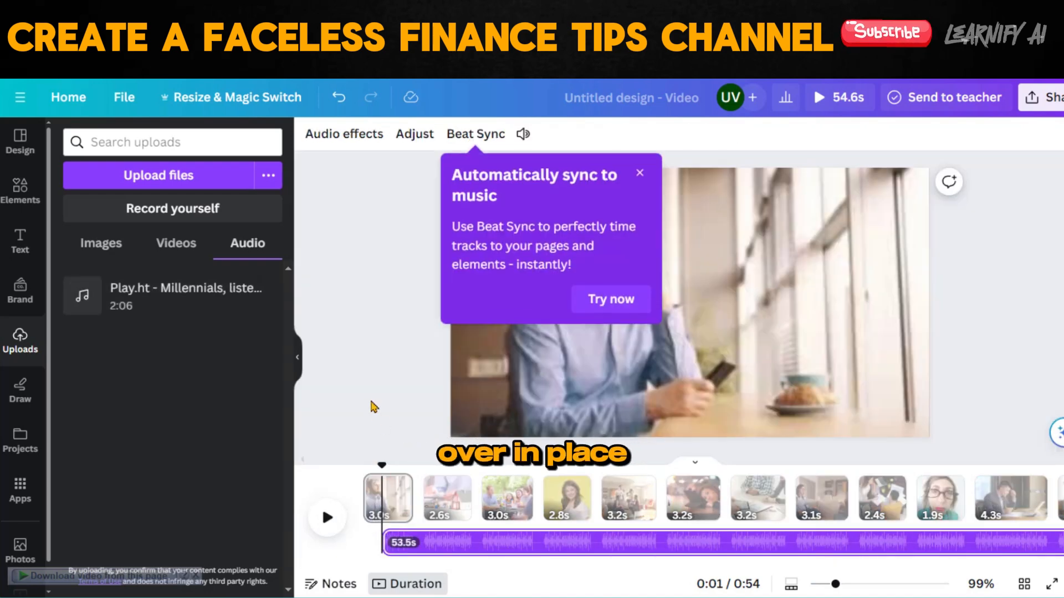
drag(442, 547, 407, 542)
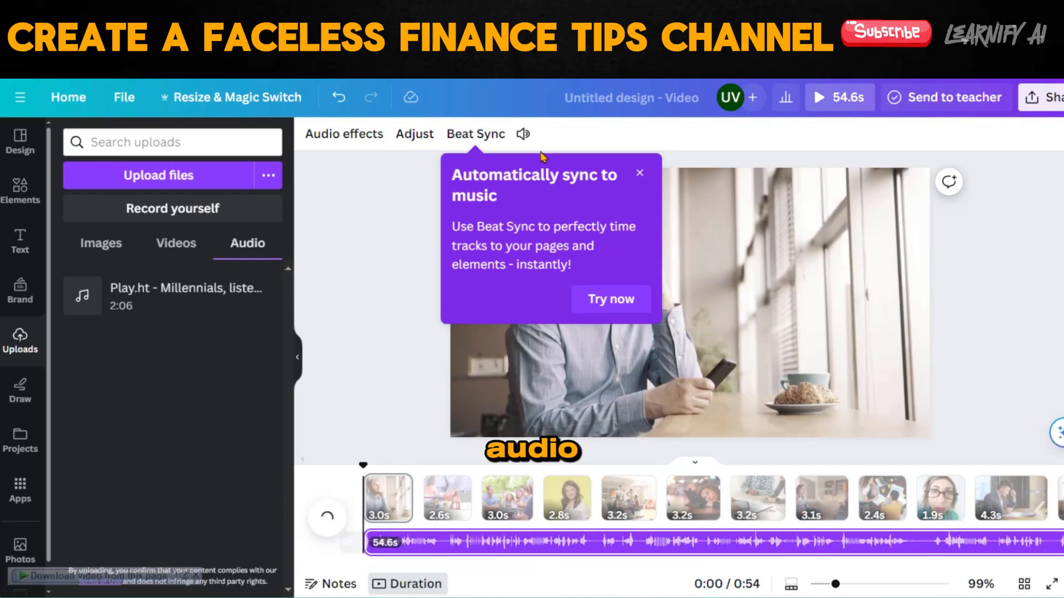
click(325, 518)
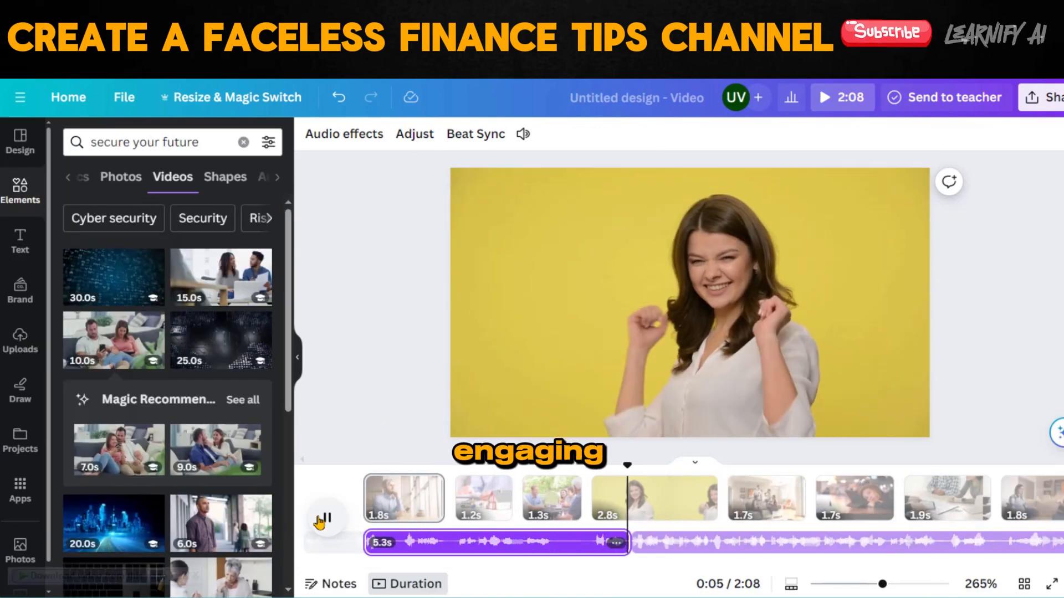
Search the elements for "shapes" and add a rounded rectangle to the 1.9 s paperwork meeting page.
drag(382, 562, 959, 565)
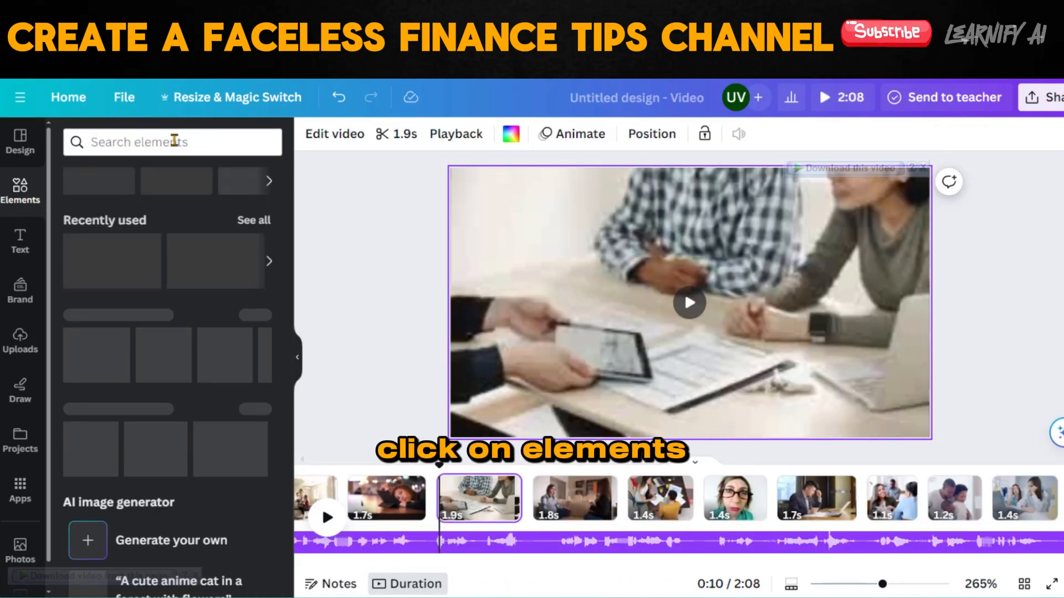
click(173, 142)
text(shapes)
key(Return)
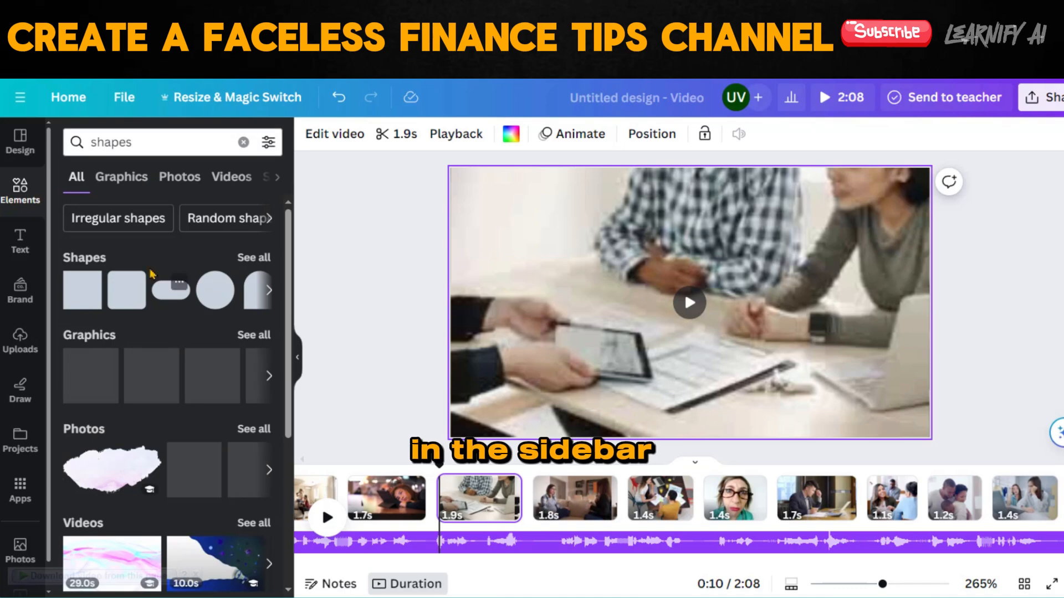
click(82, 289)
Stretch the shape into a wide banner over the upper left of the footage and fill it with black.
drag(649, 303, 524, 303)
drag(730, 303, 827, 303)
drag(675, 343, 676, 331)
drag(670, 290, 621, 252)
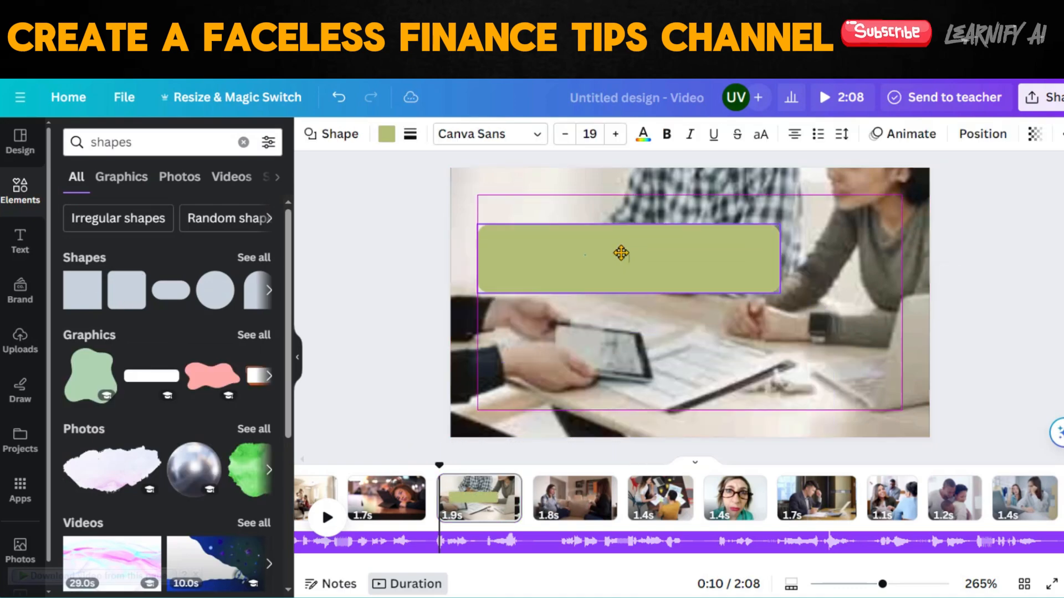
click(386, 133)
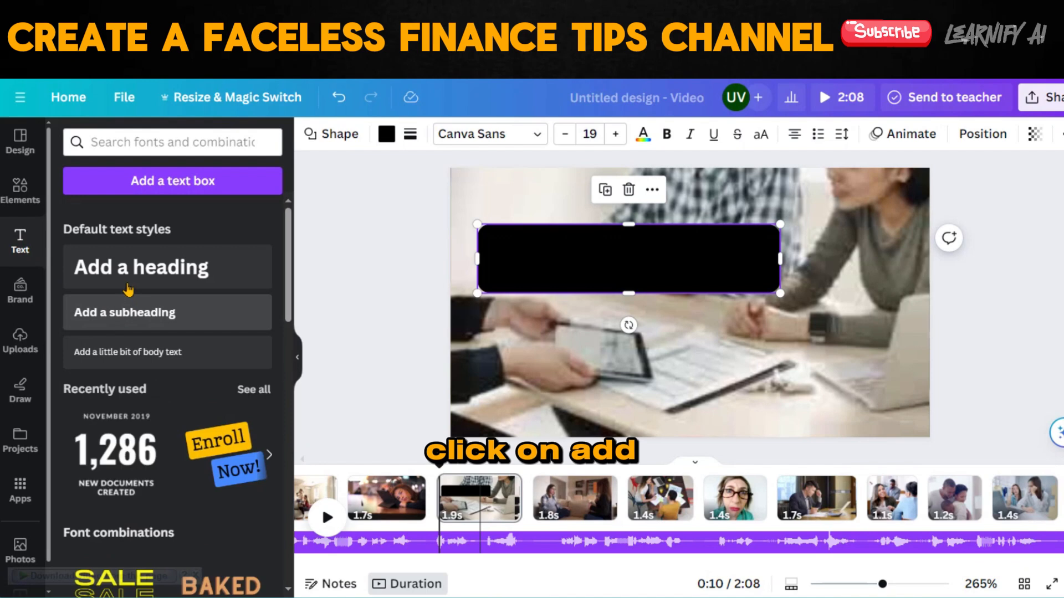
Add a heading, place it over the black banner and colour its text white.
click(127, 277)
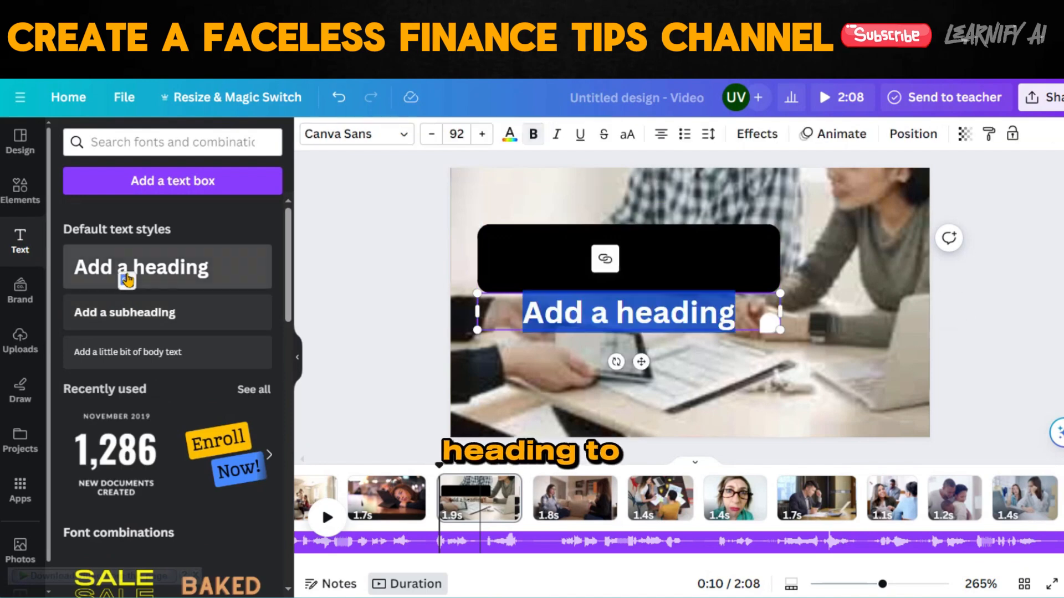
click(392, 278)
drag(578, 310, 573, 257)
click(508, 134)
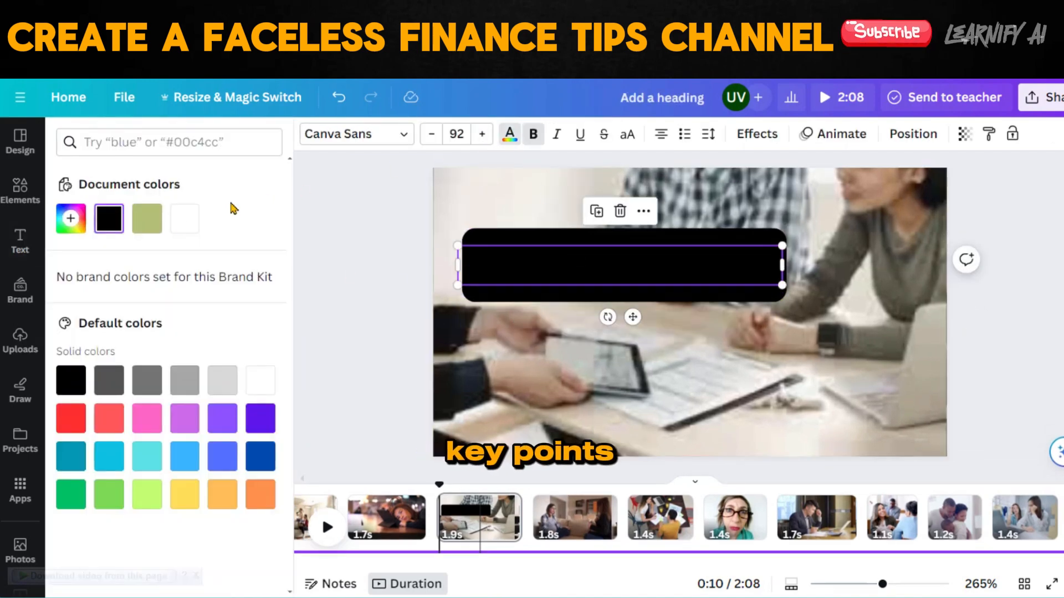
click(185, 218)
Replace the heading's placeholder text with "LIFE INSURANCE".
key(ctrl+a)
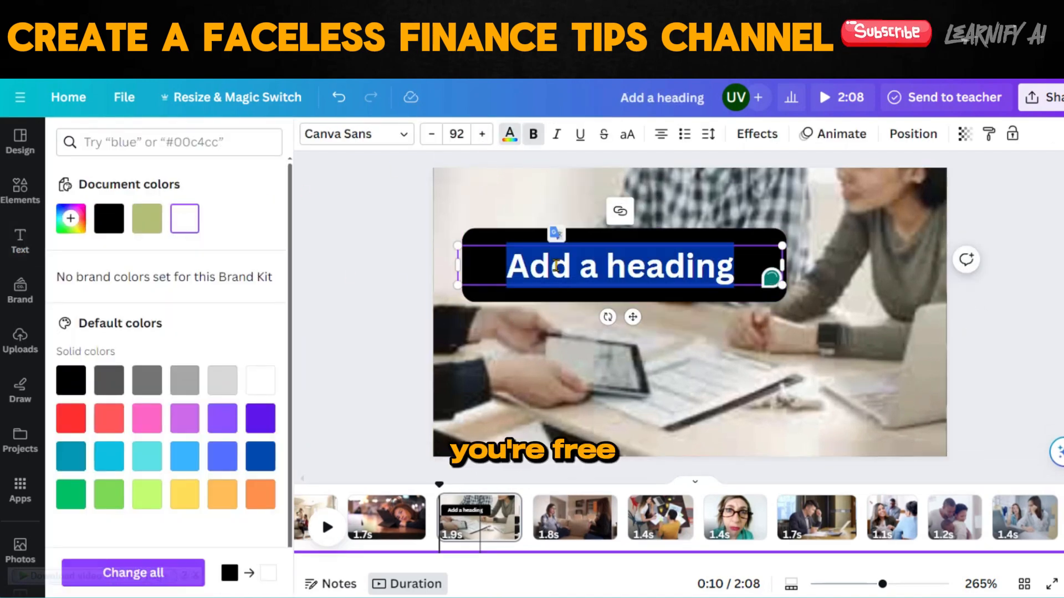
text(lIFE INSURA)
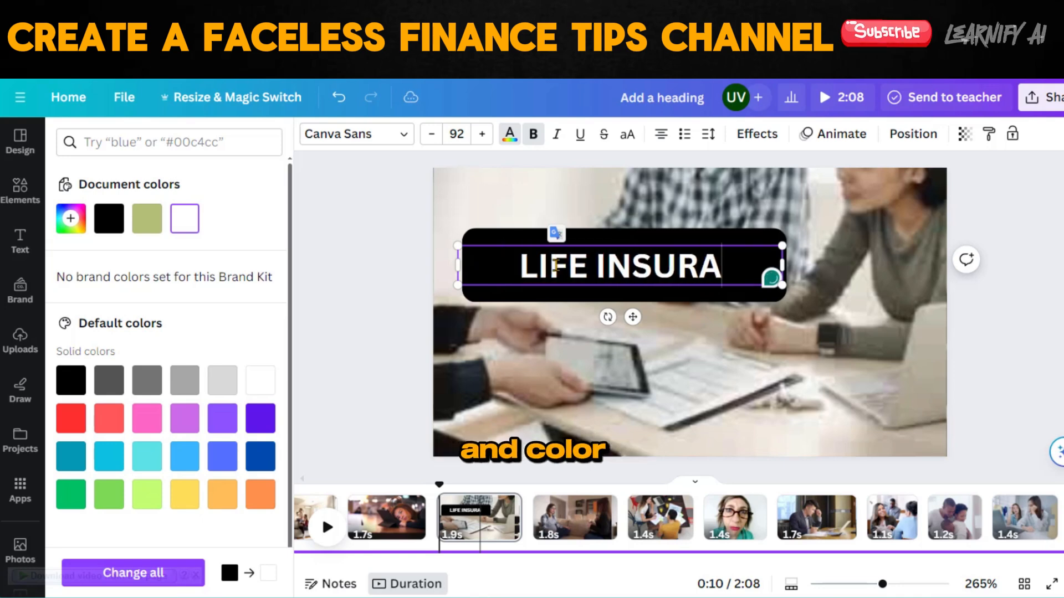
text(NCE)
click(382, 279)
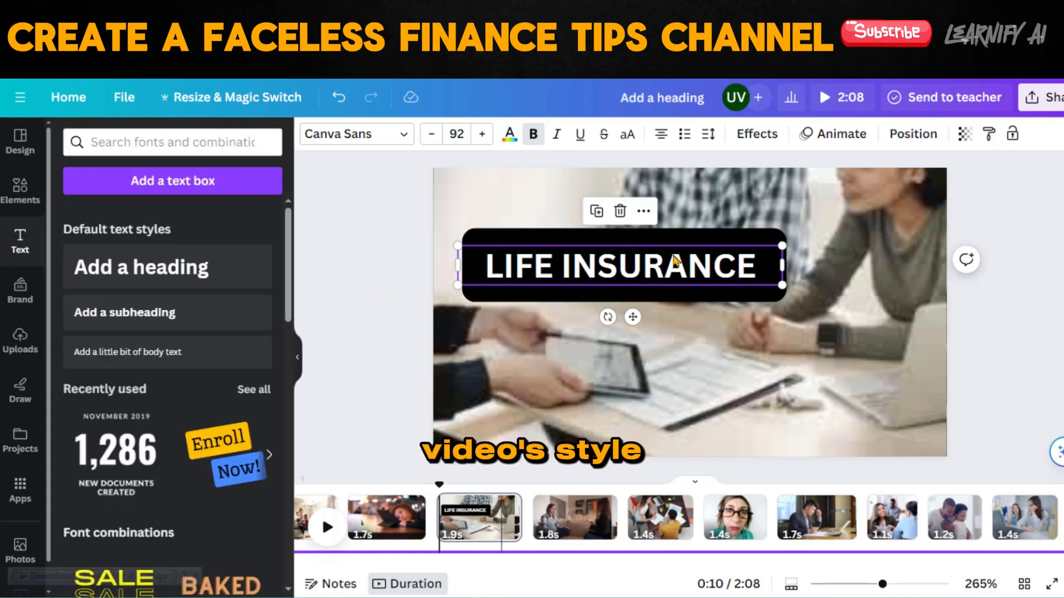
Apply the Breathe text animation to the "LIFE INSURANCE" heading.
click(829, 139)
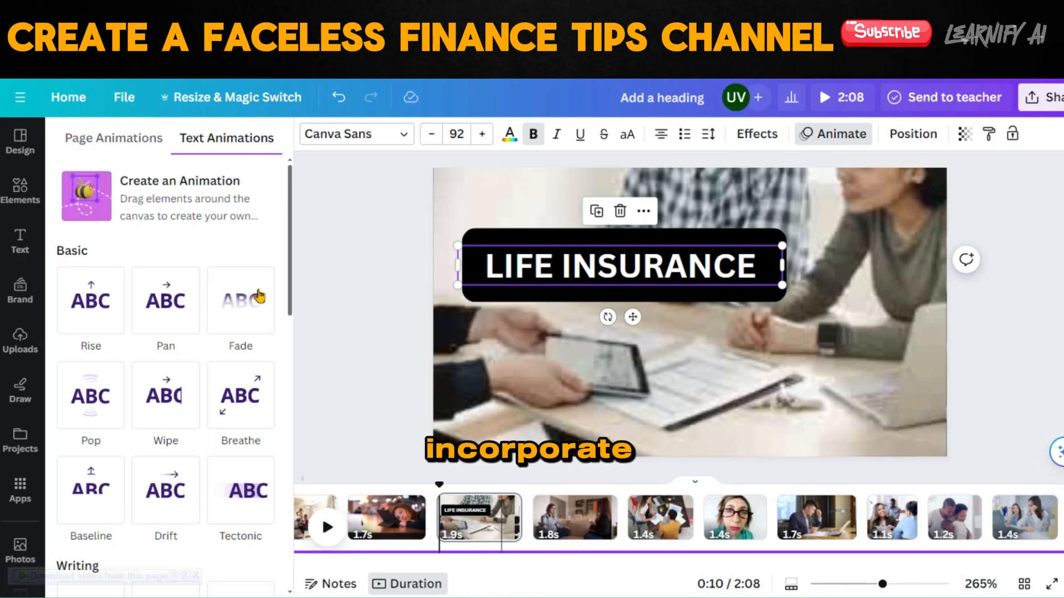
click(225, 400)
click(831, 134)
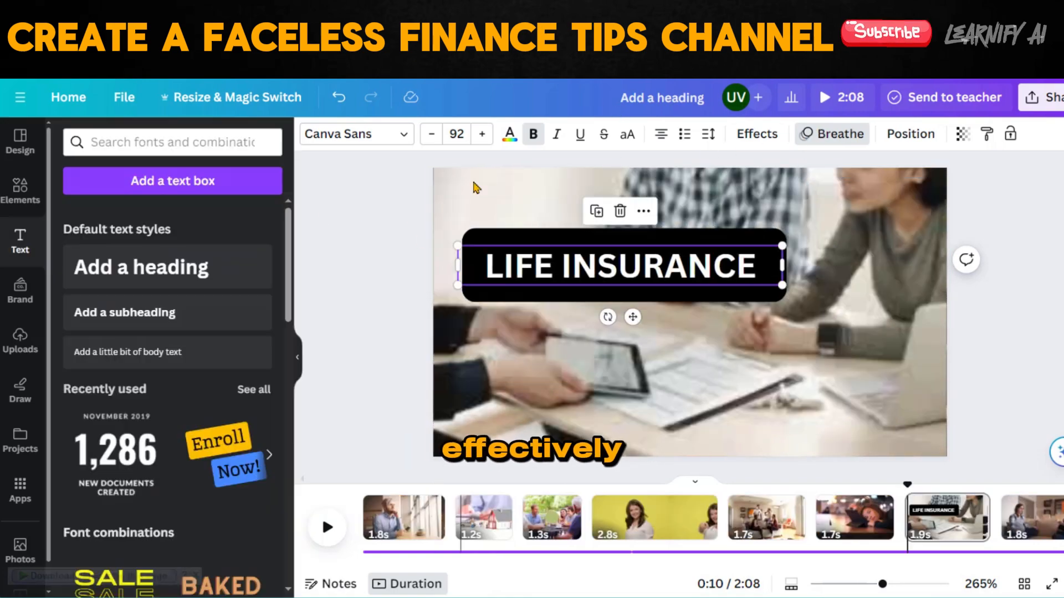
click(398, 269)
Add a Dissolve transition between the first two pages and apply it between all pages.
mouse_move(454, 535)
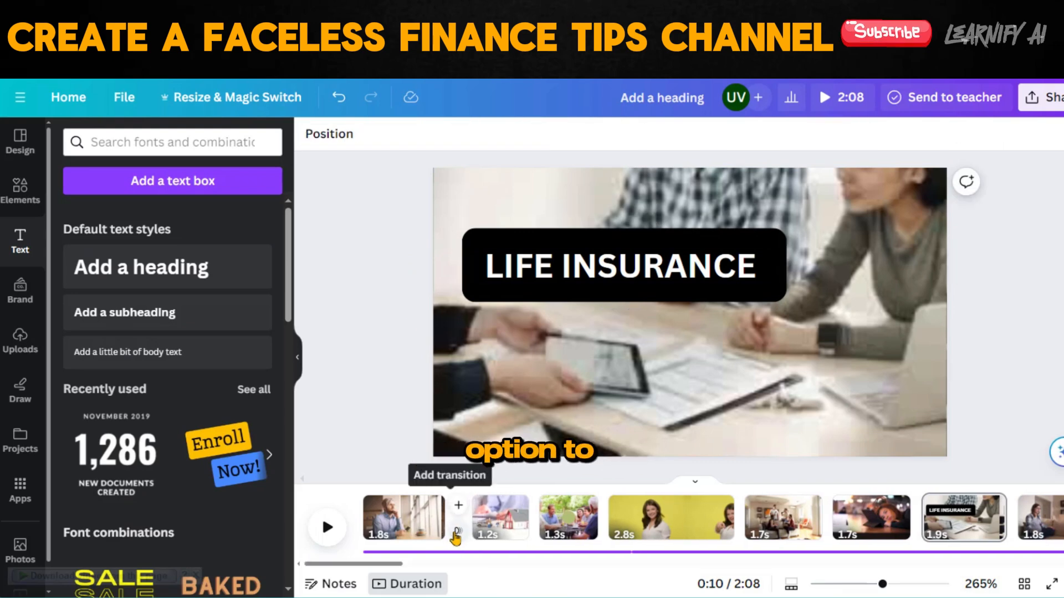
click(457, 533)
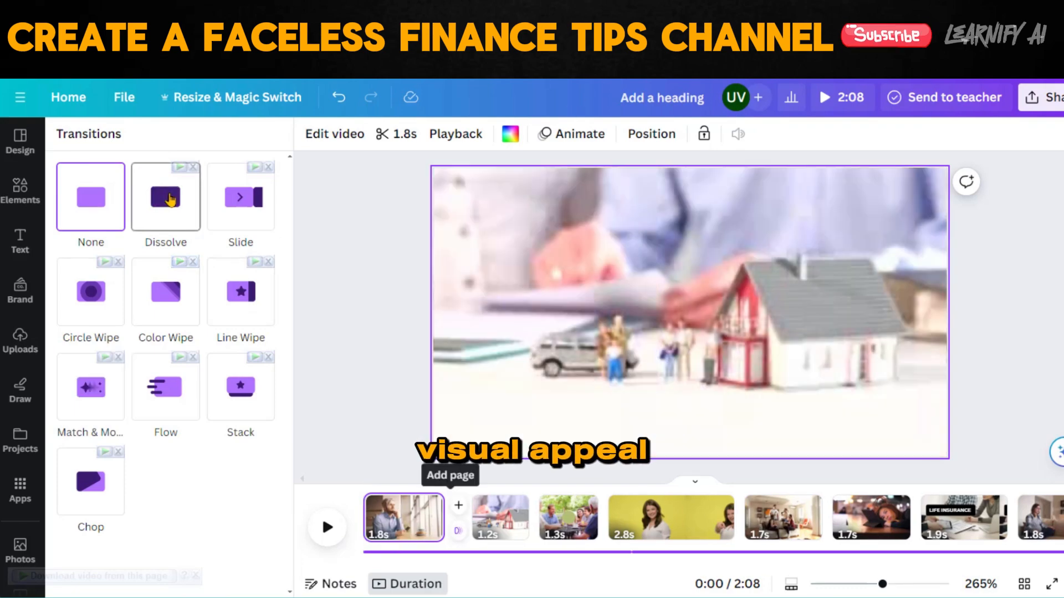
click(170, 199)
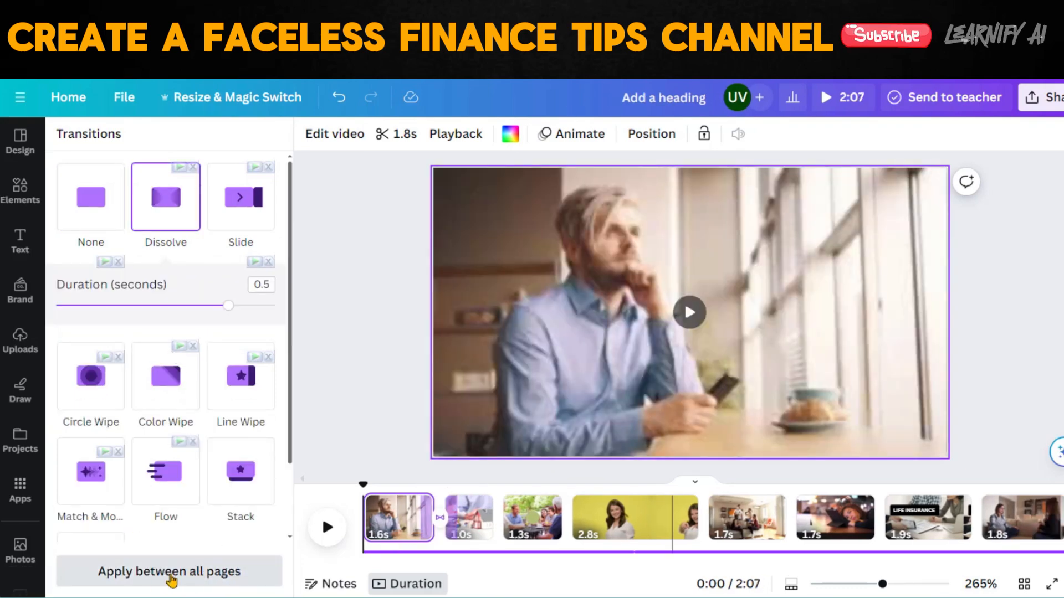
click(170, 576)
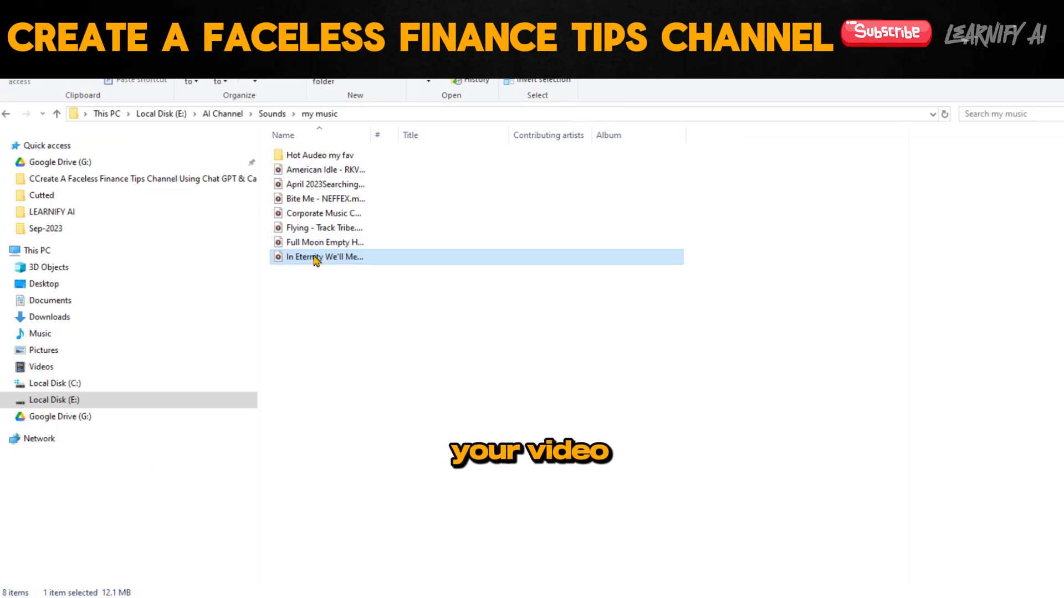
Upload the "In Eternity We'll Meet" track from the my music folder and place it under the voiceover, starting at the video's beginning.
drag(314, 260, 436, 382)
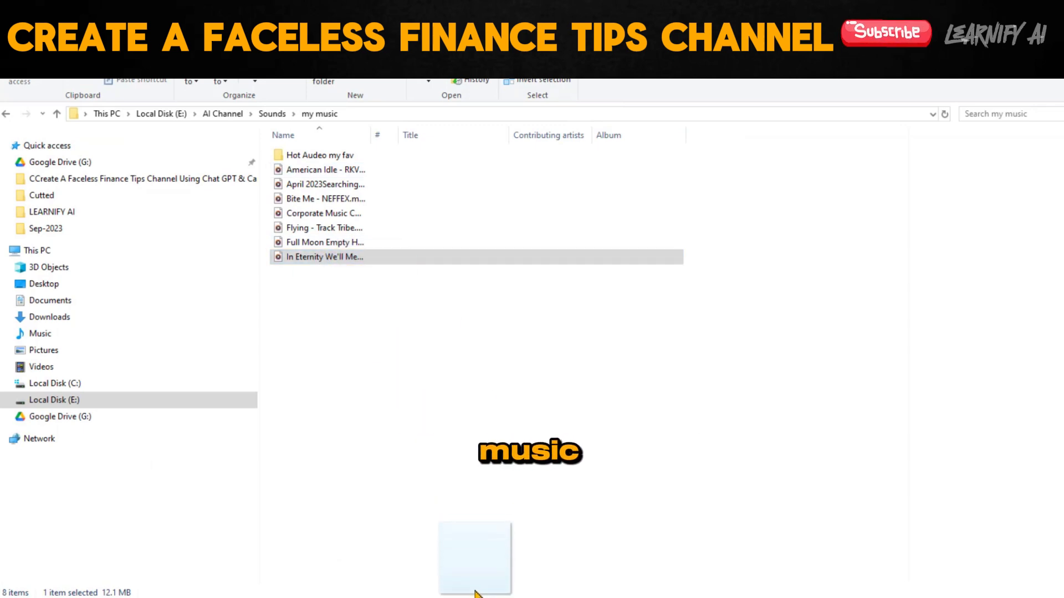
drag(476, 596, 164, 387)
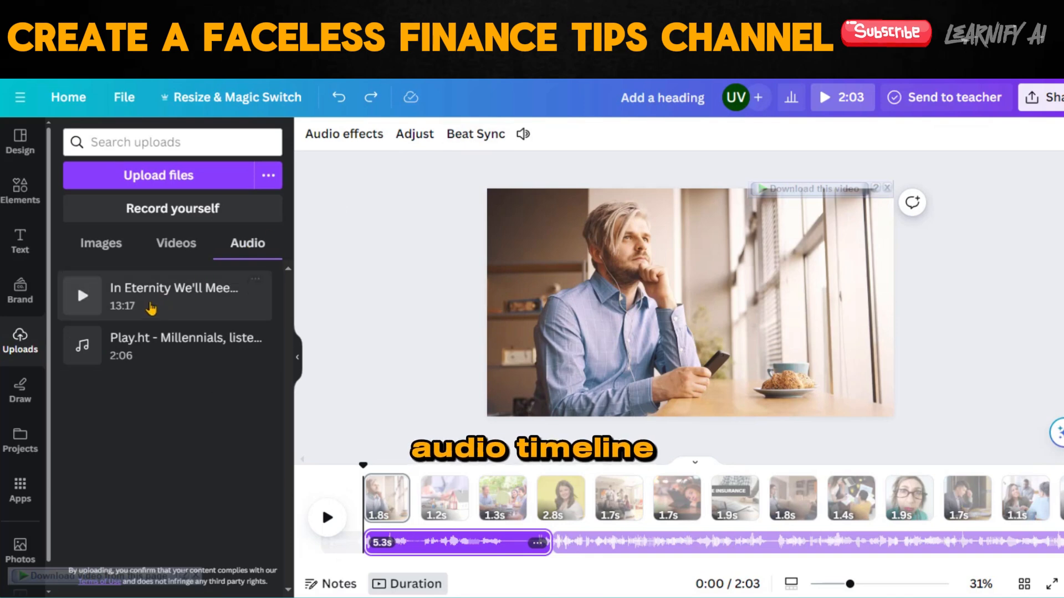
drag(348, 475, 372, 559)
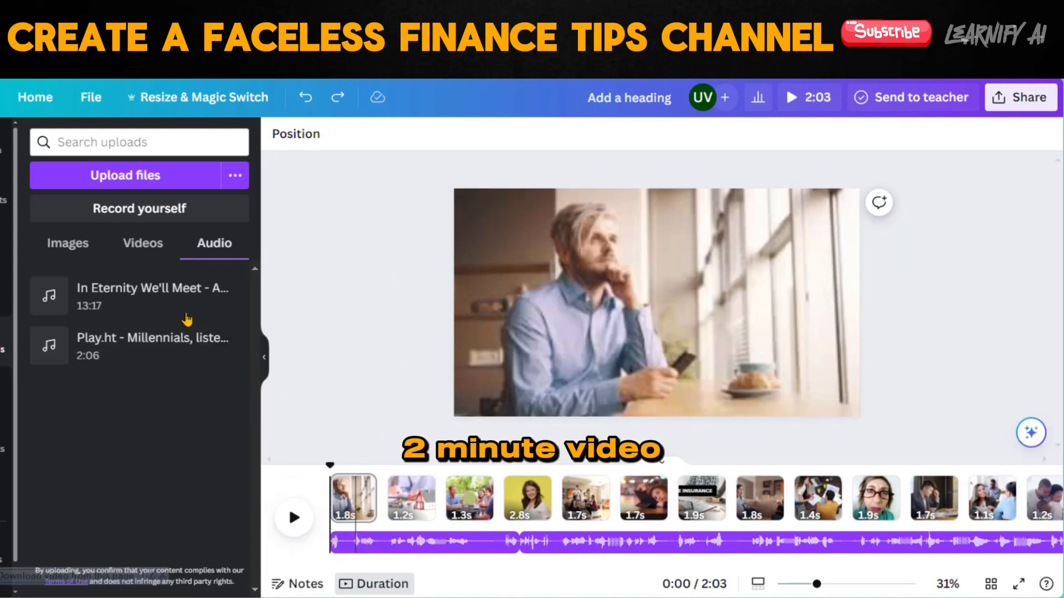
drag(353, 450, 399, 548)
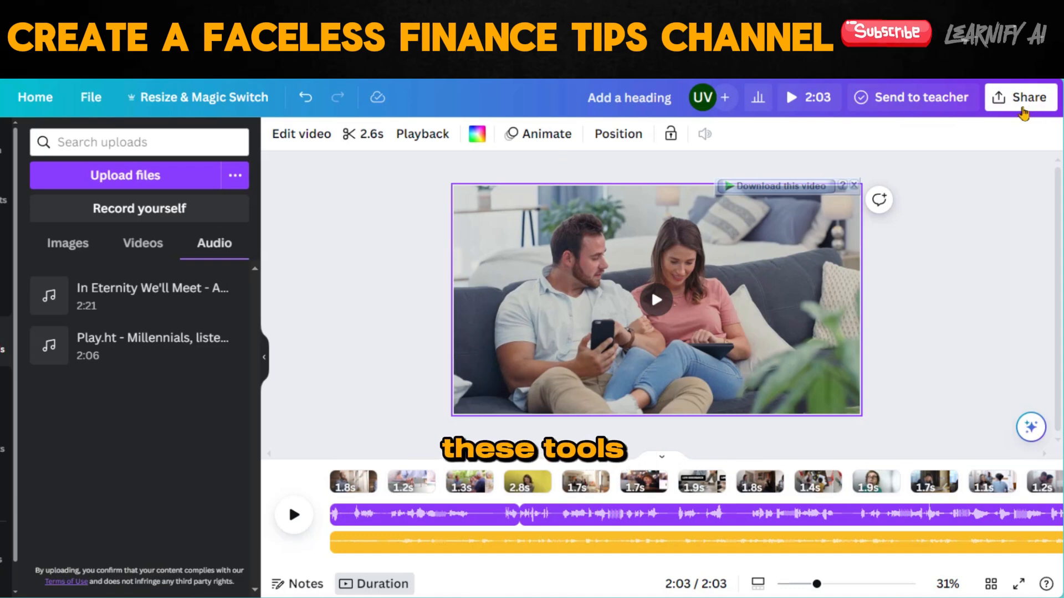
Download the finished design with MP4 Video as the file type.
click(1023, 111)
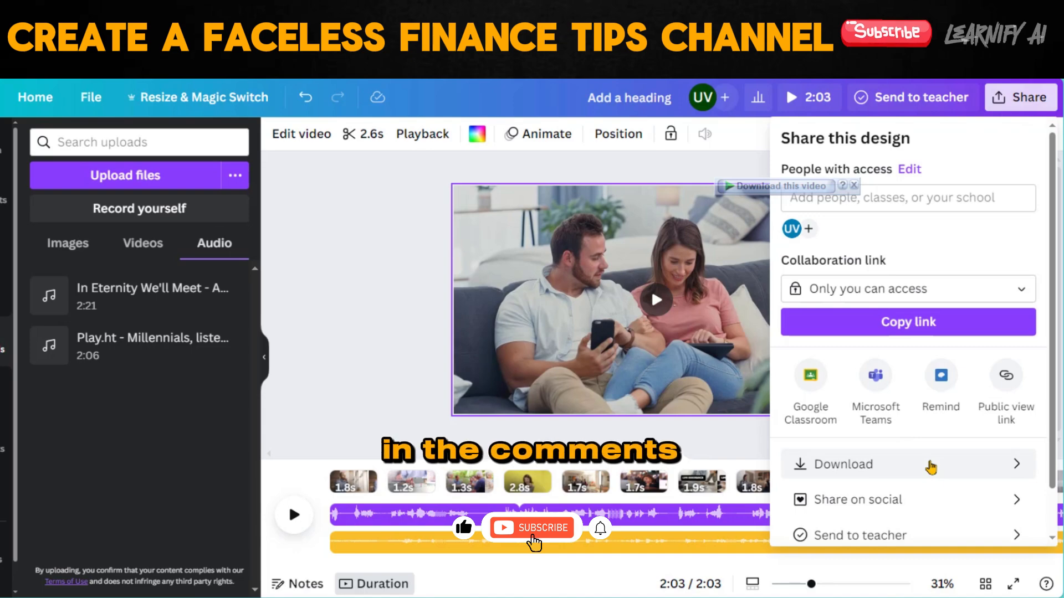
click(931, 466)
click(942, 197)
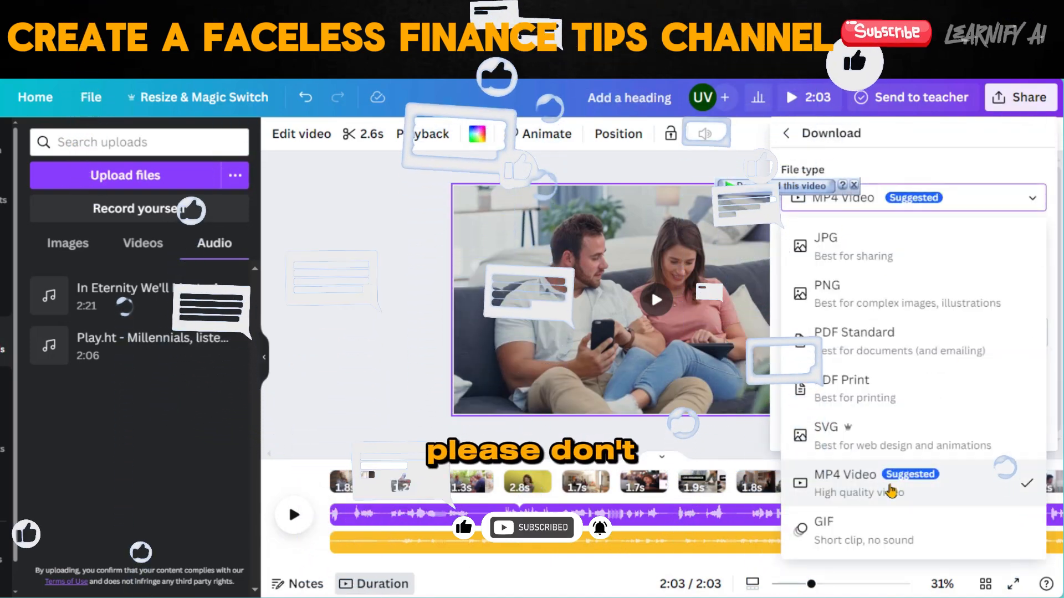
click(890, 491)
click(1034, 337)
click(912, 547)
click(908, 428)
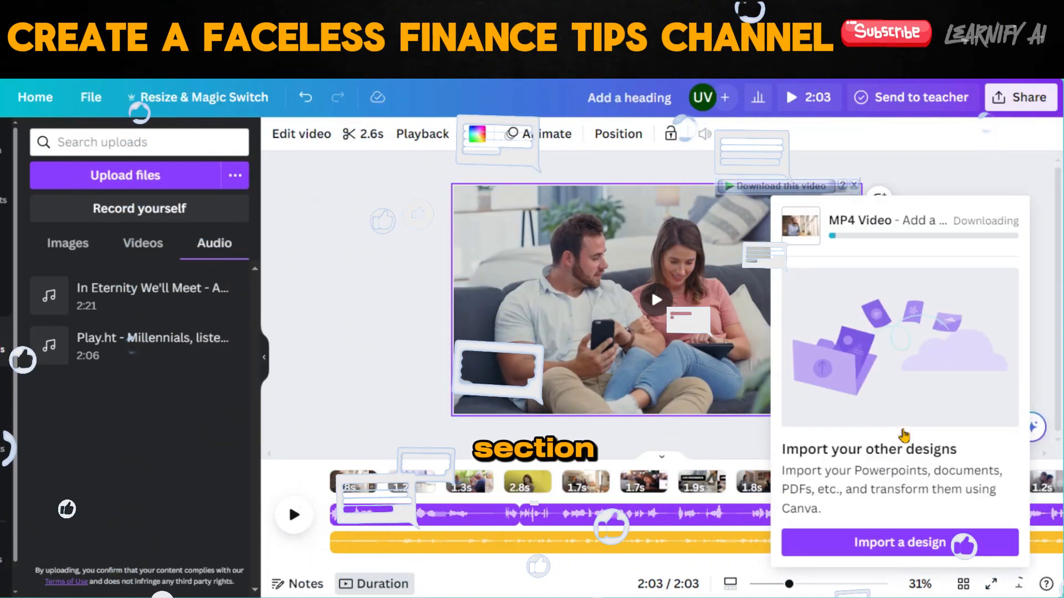